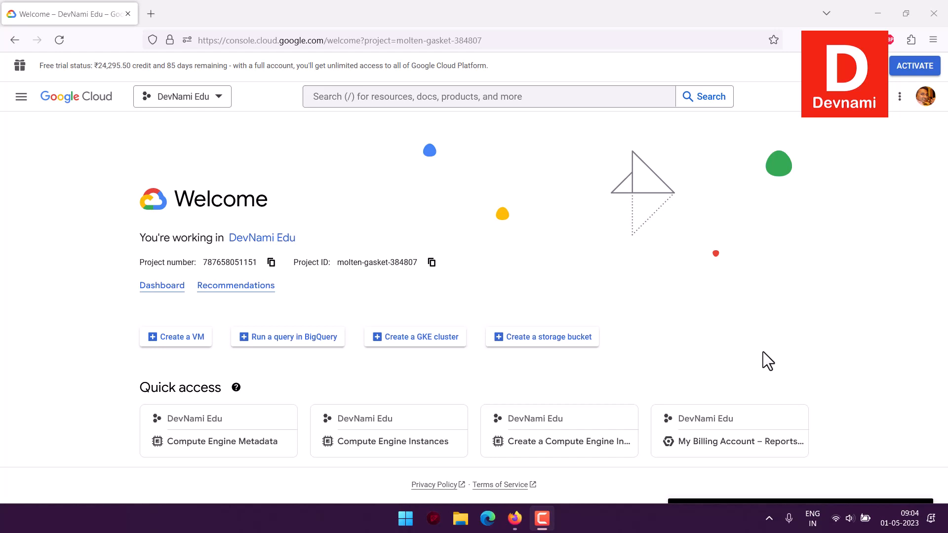
Open Compute Engine's VM instances page and start creating a new instance
{"action": "left_click", "coordinate": [22, 99]}
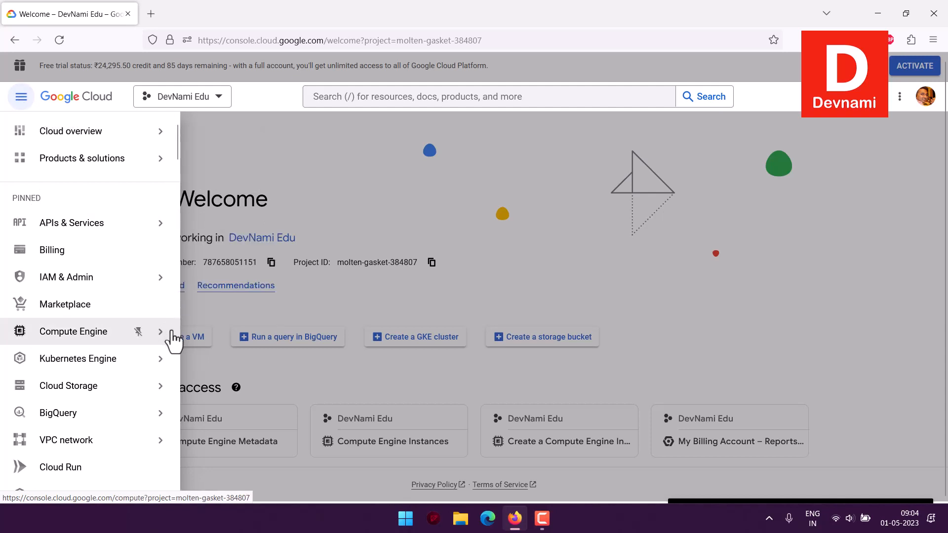
{"action": "mouse_move", "coordinate": [149, 340]}
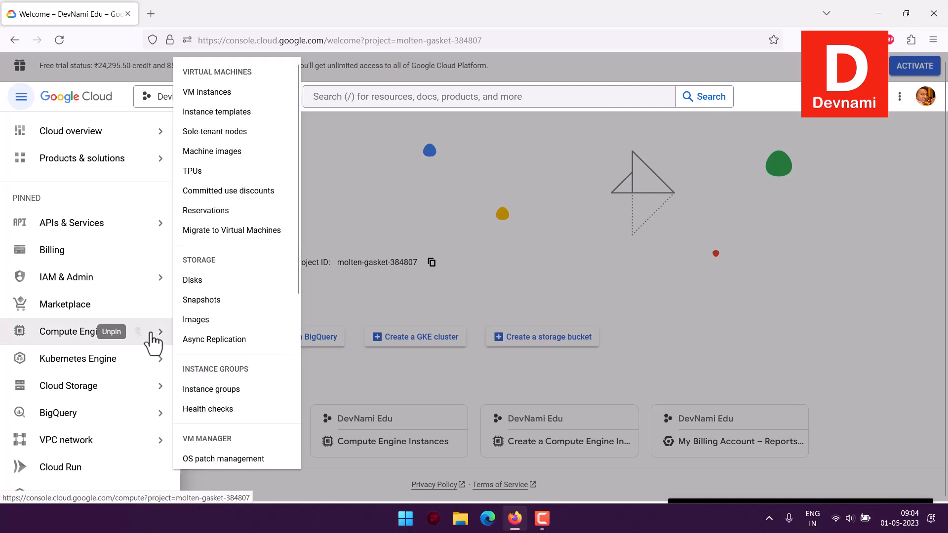
{"action": "left_click", "coordinate": [216, 94]}
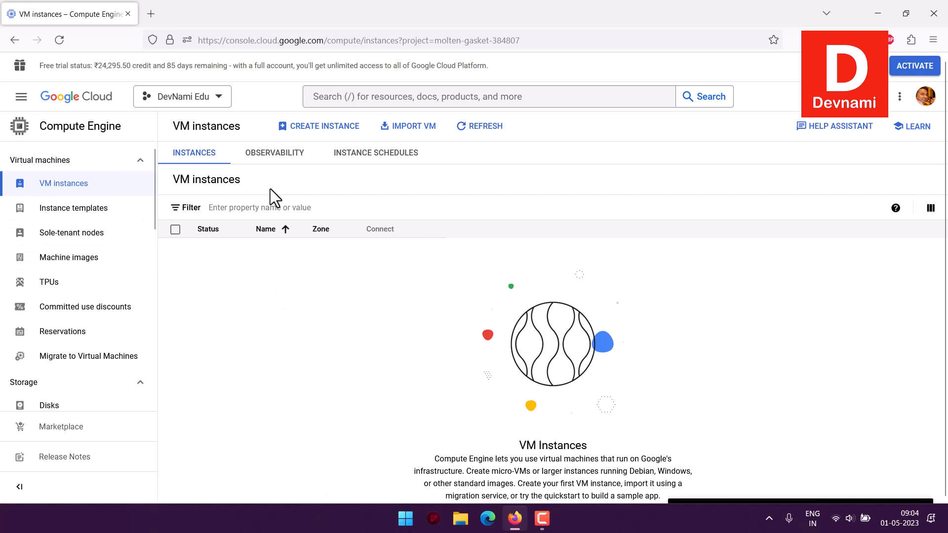
{"action": "left_click", "coordinate": [305, 135]}
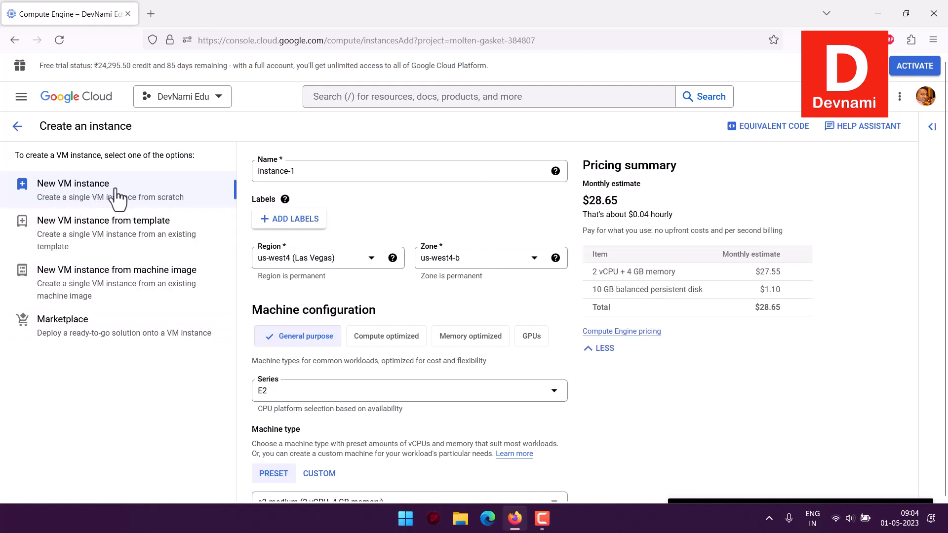
Name the new VM instance devfedora
{"action": "left_click", "coordinate": [283, 202]}
{"action": "left_click_drag", "start_coordinate": [296, 171], "coordinate": [251, 170]}
{"action": "type", "text": "de"}
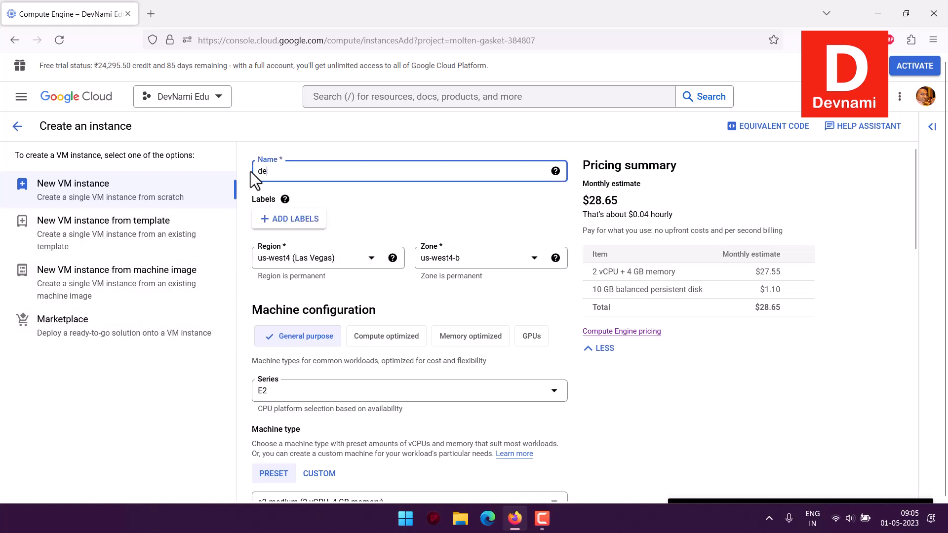
{"action": "type", "text": "vfedora"}
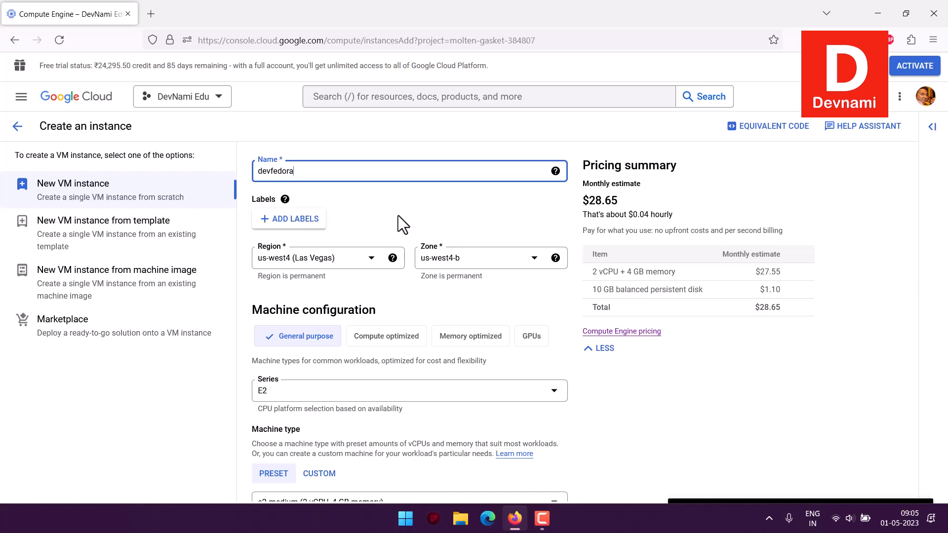
Browse the available machine series options without changing the series
{"action": "scroll", "coordinate": [706, 348], "scroll_direction": "down", "scroll_amount": 3}
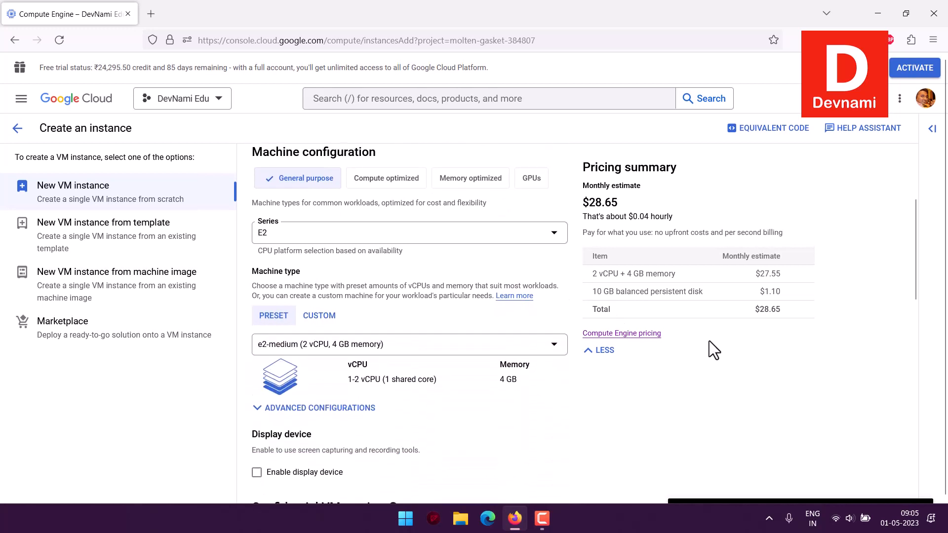
{"action": "left_click", "coordinate": [385, 236]}
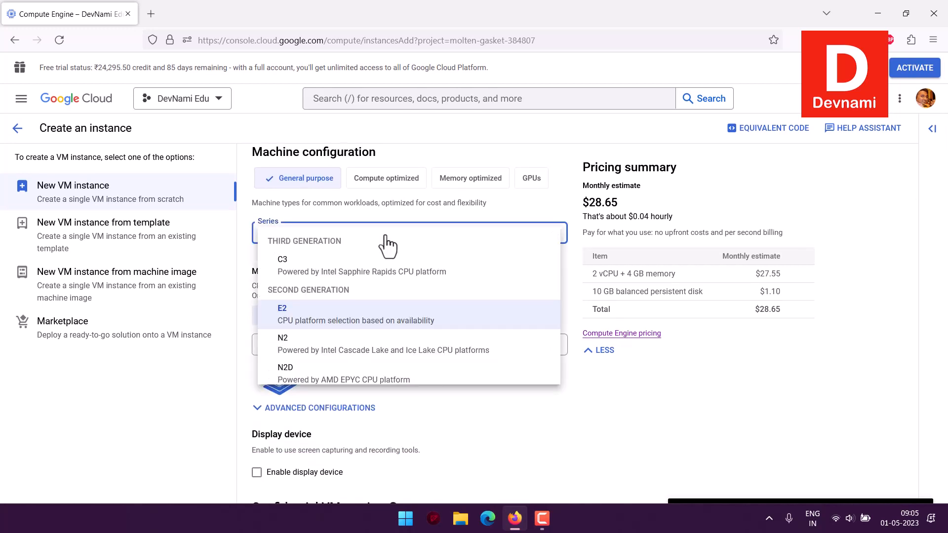
{"action": "scroll", "coordinate": [440, 269], "scroll_direction": "down", "scroll_amount": 2}
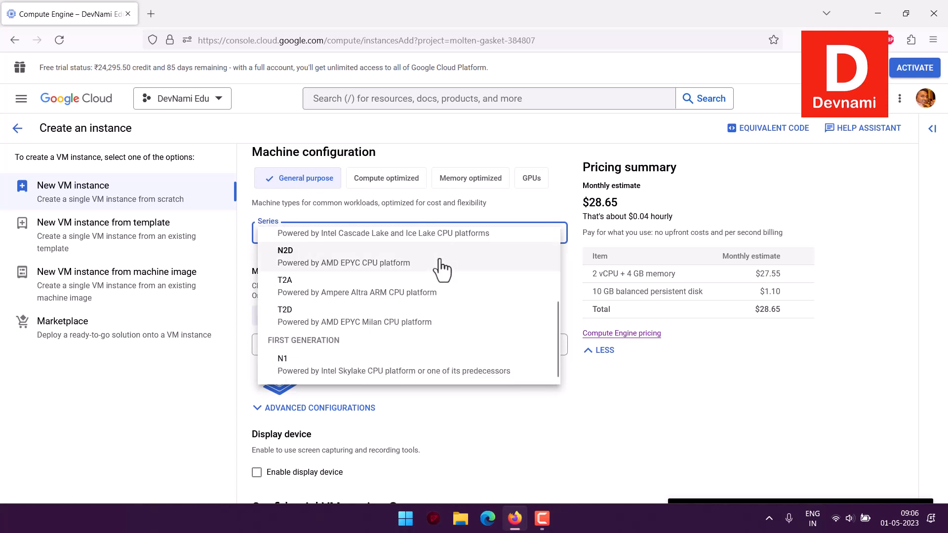
{"action": "left_click", "coordinate": [792, 366]}
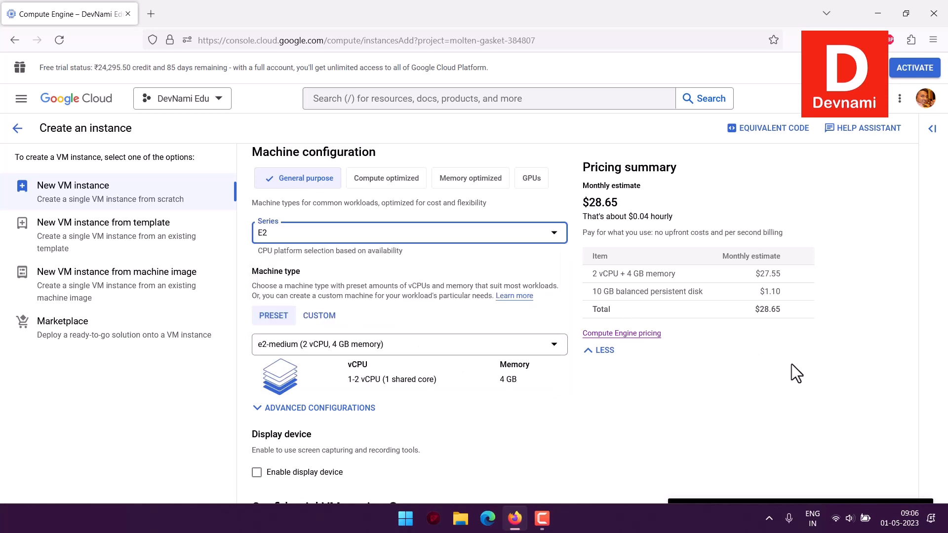
Choose the e2-medium preset machine type
{"action": "scroll", "coordinate": [792, 364], "scroll_direction": "down", "scroll_amount": 2}
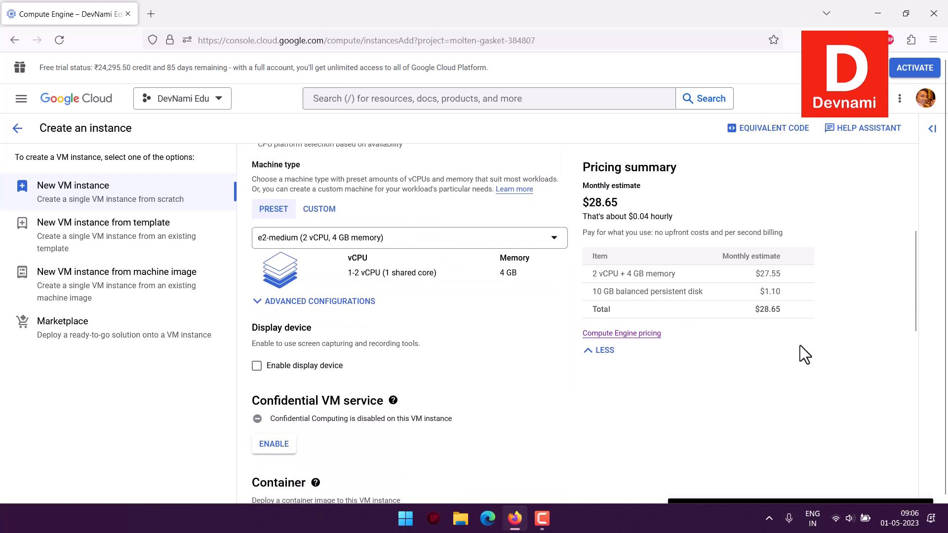
{"action": "left_click", "coordinate": [409, 242]}
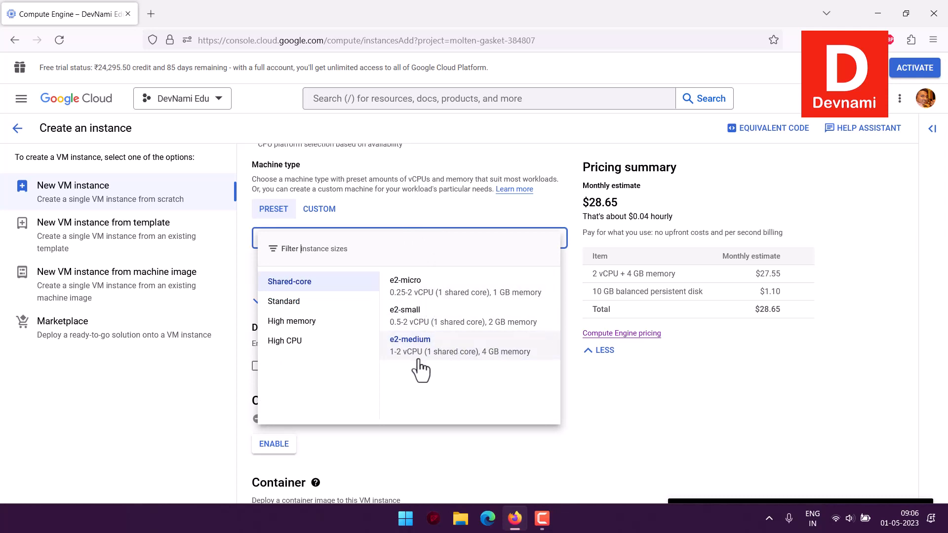
{"action": "left_click", "coordinate": [504, 359]}
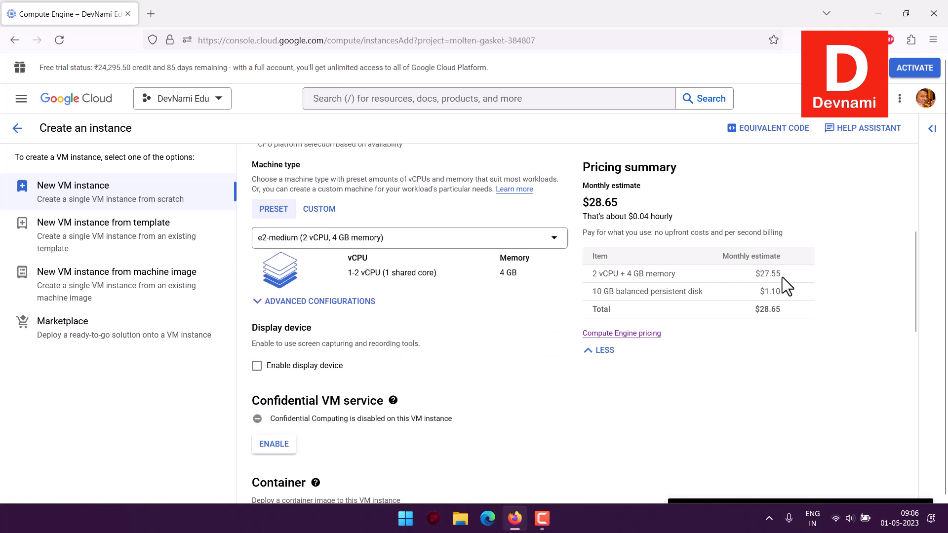
Read through the display device, Confidential VM service and container sections of the form
{"action": "scroll", "coordinate": [511, 311], "scroll_direction": "down", "scroll_amount": 3}
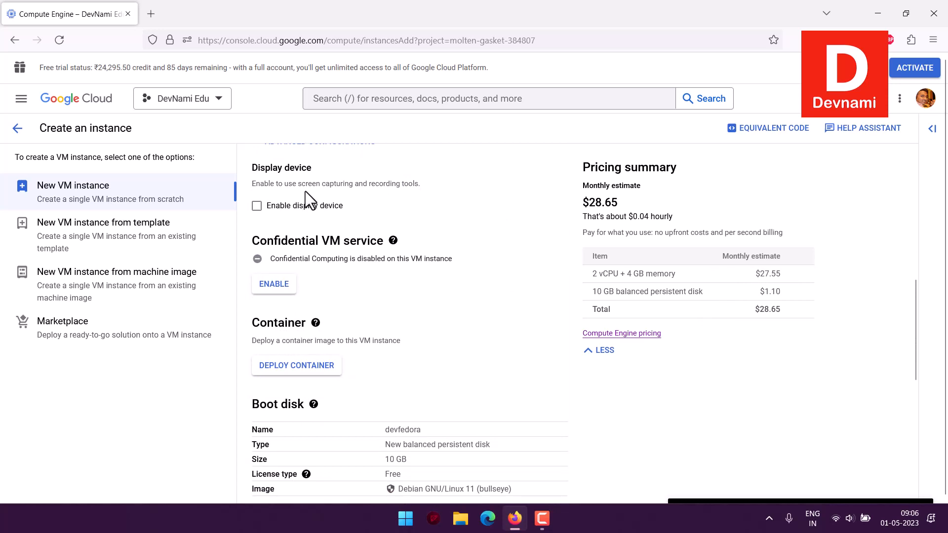
{"action": "left_click_drag", "start_coordinate": [299, 184], "coordinate": [320, 185]}
{"action": "left_click", "coordinate": [445, 181]}
{"action": "left_click", "coordinate": [319, 186]}
{"action": "left_click_drag", "start_coordinate": [252, 241], "coordinate": [366, 239]}
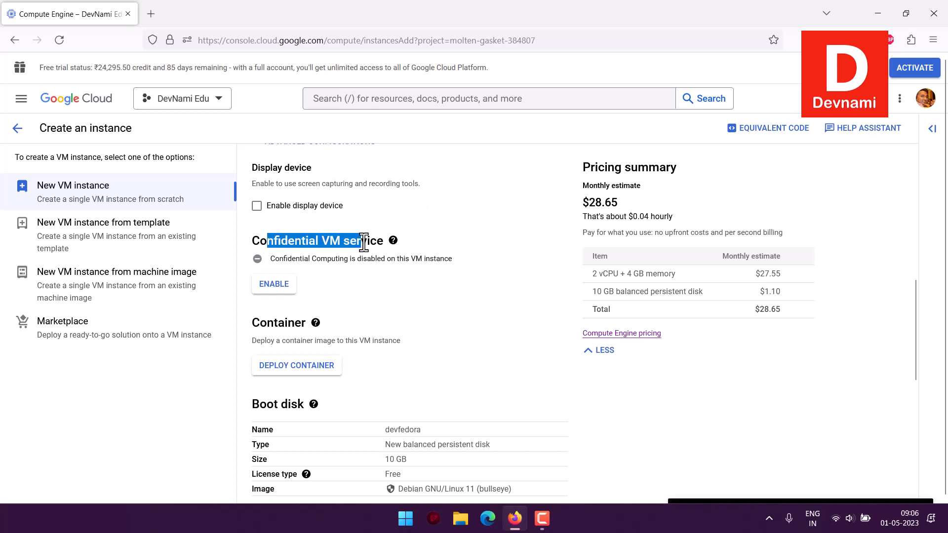
{"action": "left_click", "coordinate": [366, 239]}
{"action": "scroll", "coordinate": [481, 244], "scroll_direction": "down", "scroll_amount": 1}
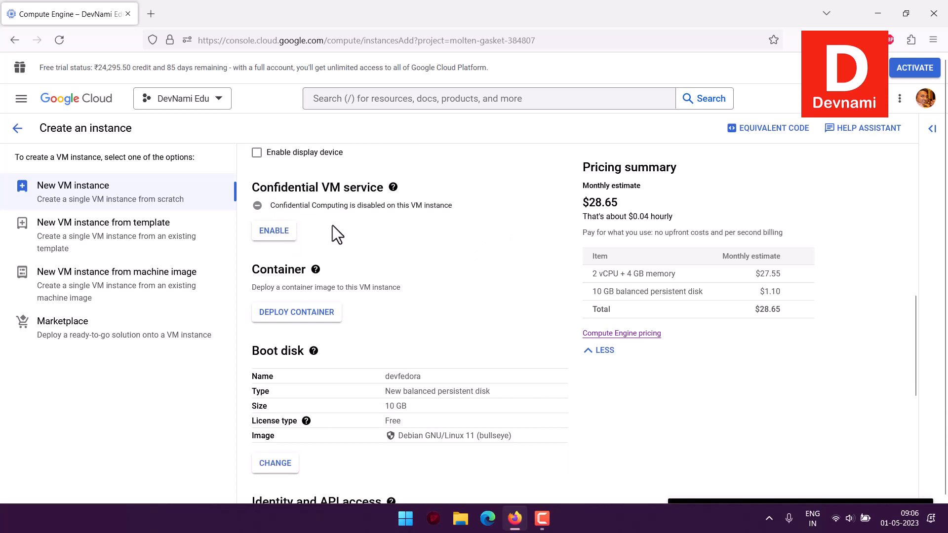
{"action": "left_click_drag", "start_coordinate": [337, 205], "coordinate": [467, 209]}
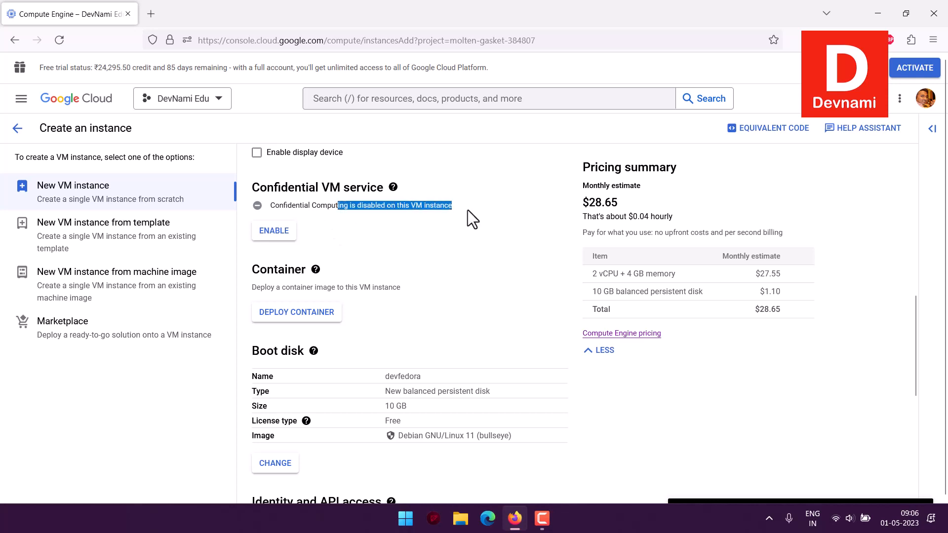
{"action": "left_click", "coordinate": [487, 240]}
{"action": "scroll", "coordinate": [487, 240], "scroll_direction": "down", "scroll_amount": 2}
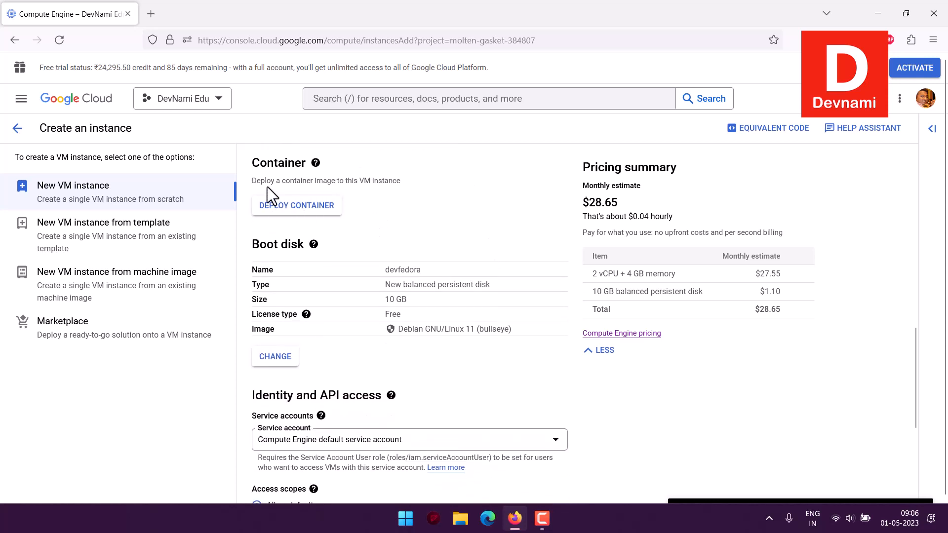
{"action": "left_click_drag", "start_coordinate": [267, 186], "coordinate": [402, 181]}
{"action": "left_click", "coordinate": [402, 181]}
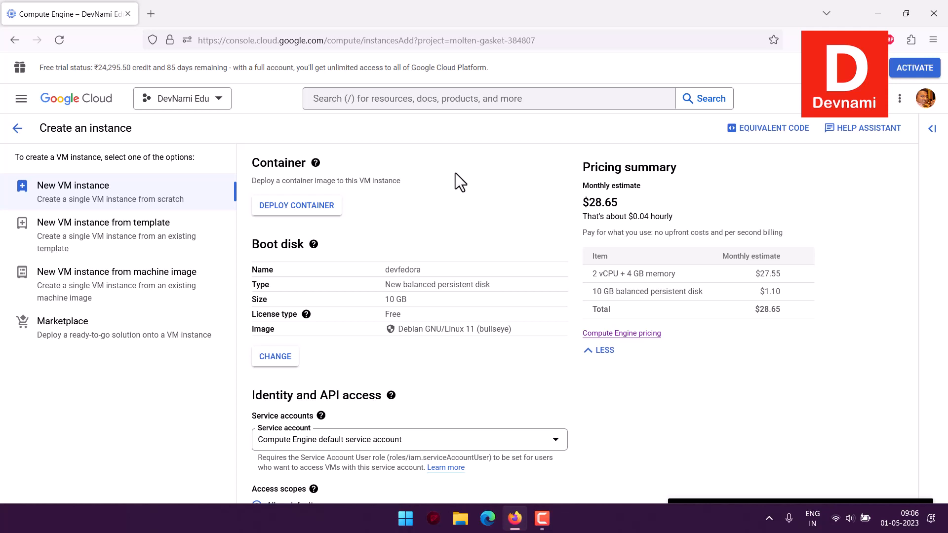
Change the boot disk image to Fedora, version Fedora Cloud Base 38 38-20230413.1, and apply it
{"action": "left_click", "coordinate": [277, 357]}
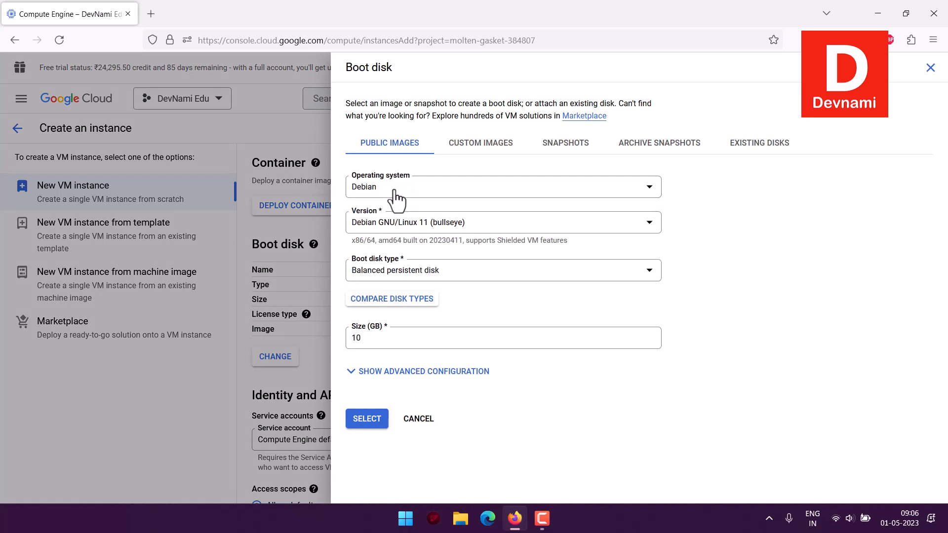
{"action": "left_click", "coordinate": [396, 190]}
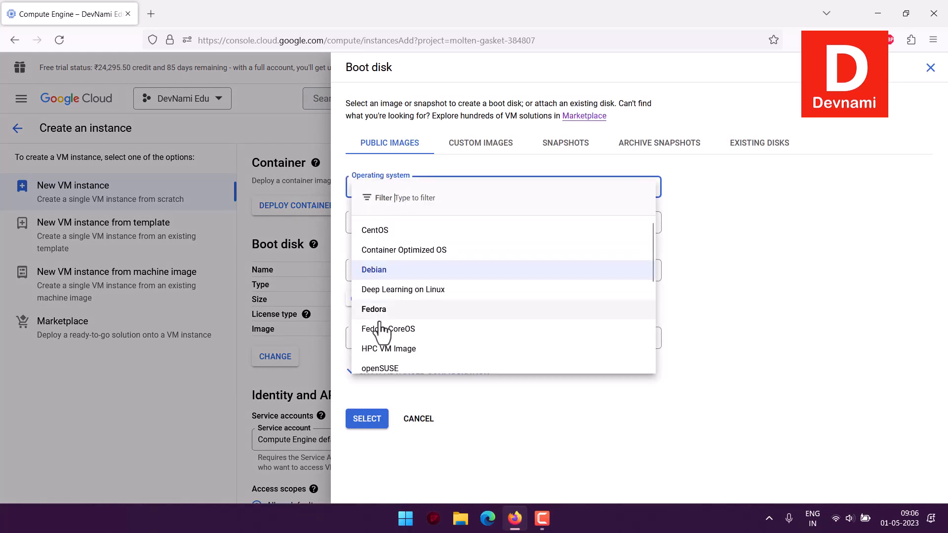
{"action": "left_click", "coordinate": [379, 310]}
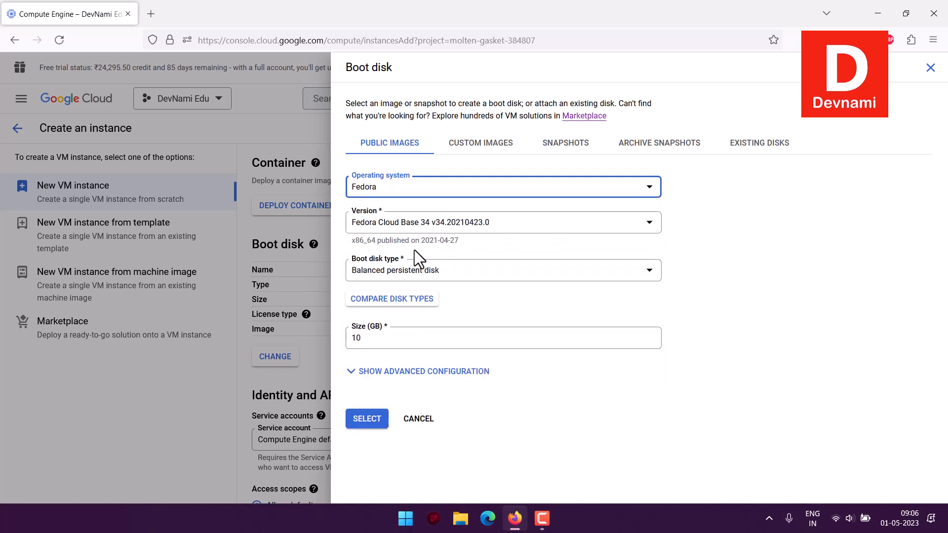
{"action": "left_click", "coordinate": [387, 230]}
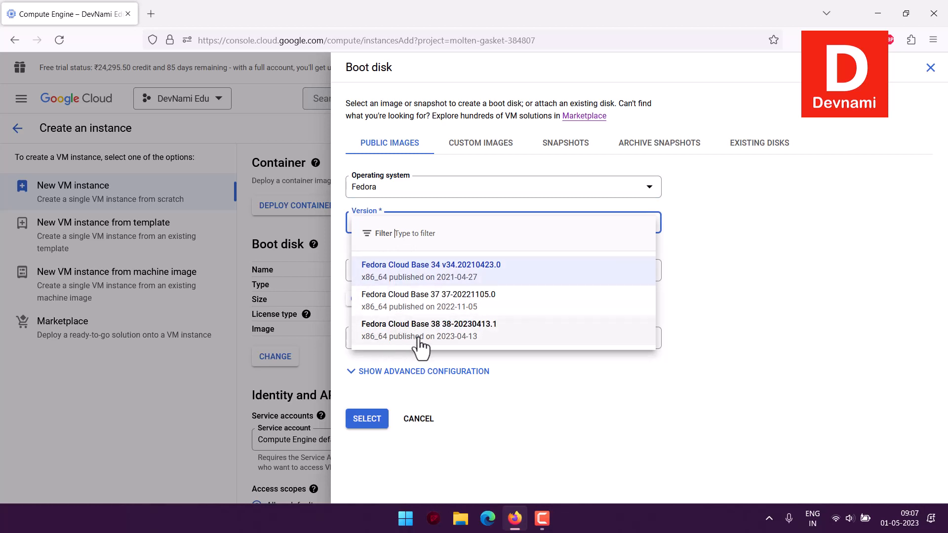
{"action": "left_click", "coordinate": [452, 340]}
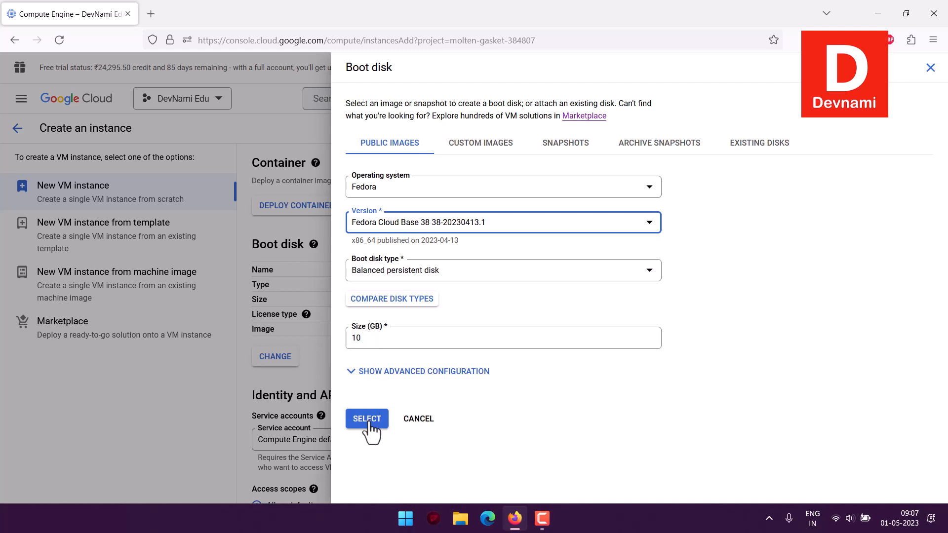
{"action": "left_click", "coordinate": [158, 399]}
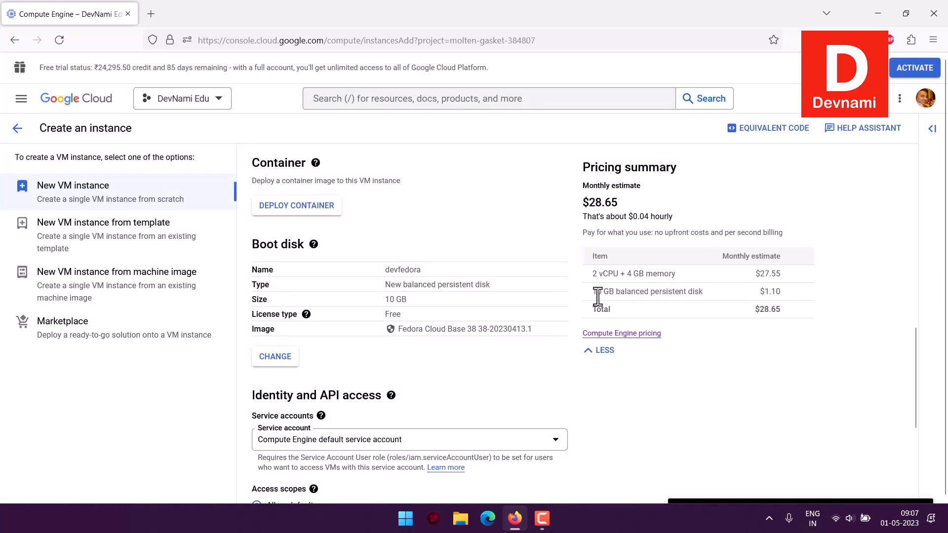
{"action": "left_click_drag", "start_coordinate": [593, 291], "coordinate": [717, 291]}
{"action": "left_click", "coordinate": [717, 291]}
Allow both HTTP and HTTPS traffic in the firewall settings
{"action": "scroll", "coordinate": [703, 354], "scroll_direction": "down", "scroll_amount": 4}
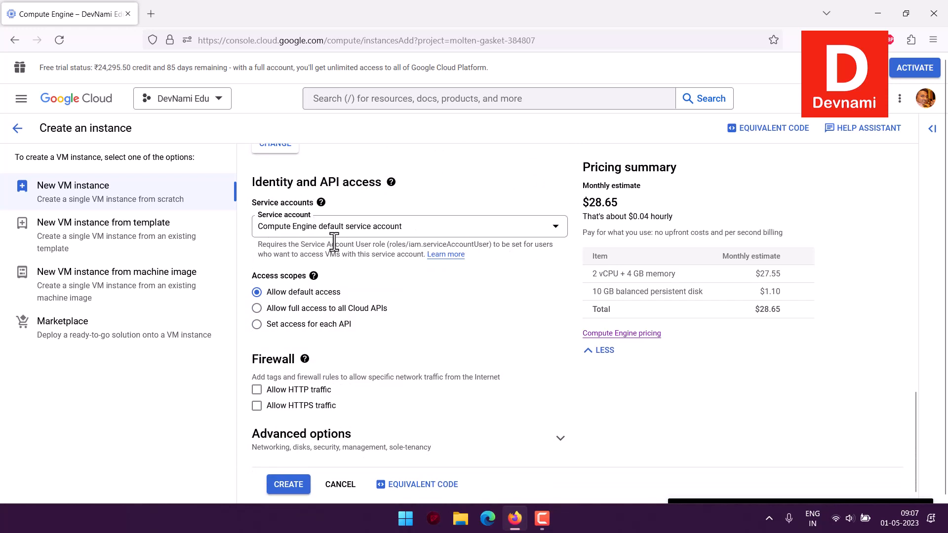
{"action": "scroll", "coordinate": [469, 306], "scroll_direction": "down", "scroll_amount": 1}
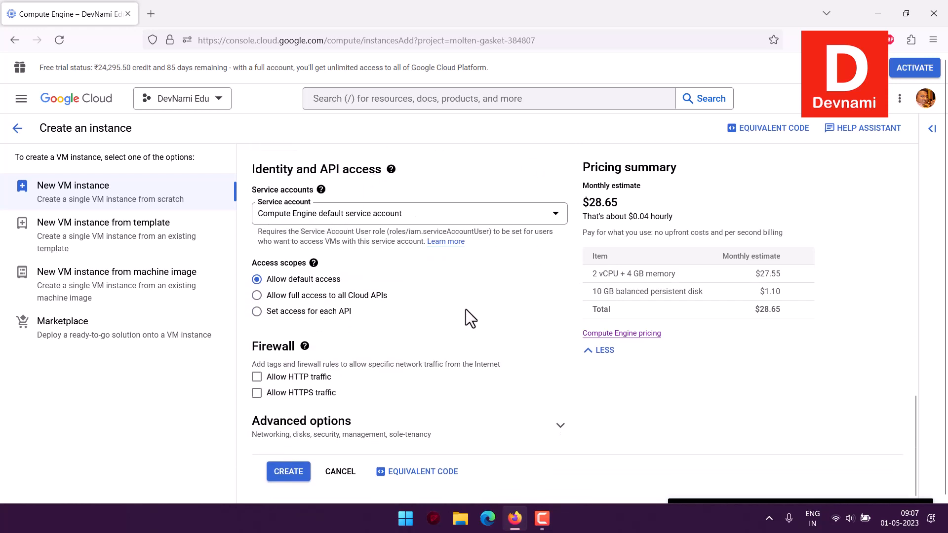
{"action": "left_click", "coordinate": [257, 377]}
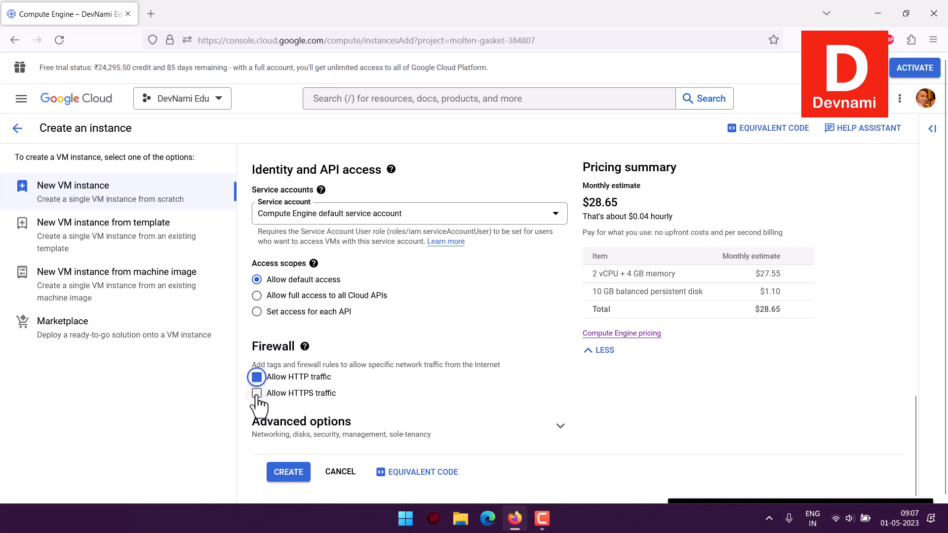
{"action": "left_click", "coordinate": [257, 393]}
Expand the Advanced options and Networking sections to review the networking settings
{"action": "scroll", "coordinate": [515, 410], "scroll_direction": "down", "scroll_amount": 1}
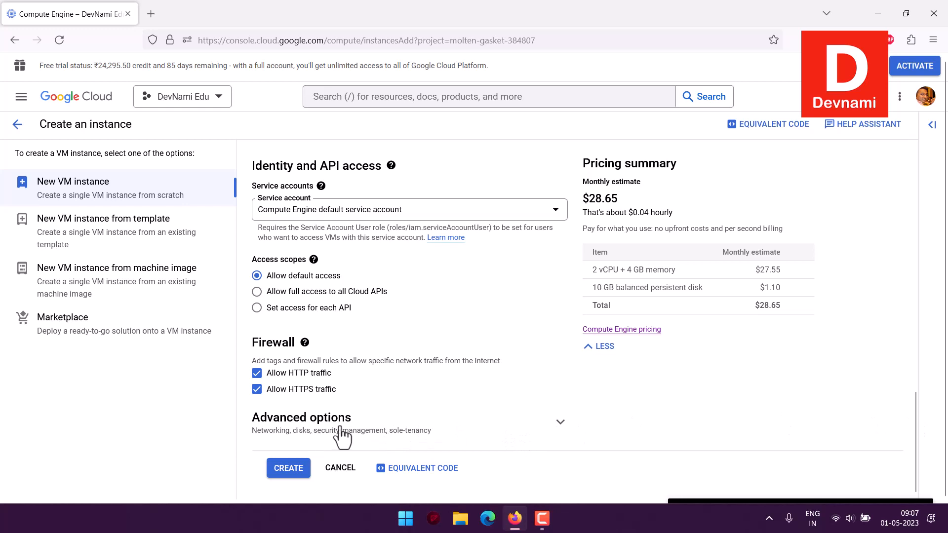
{"action": "left_click", "coordinate": [560, 424]}
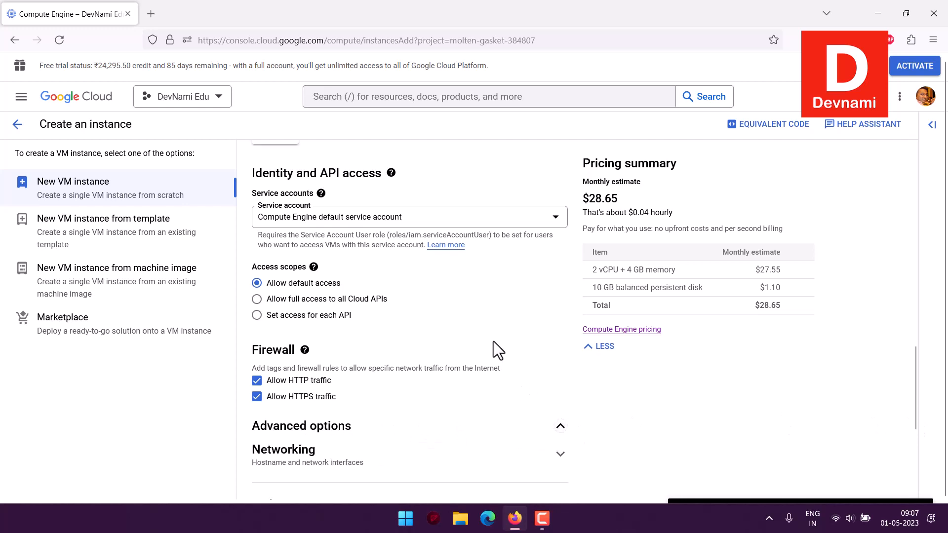
{"action": "scroll", "coordinate": [494, 341], "scroll_direction": "down", "scroll_amount": 5}
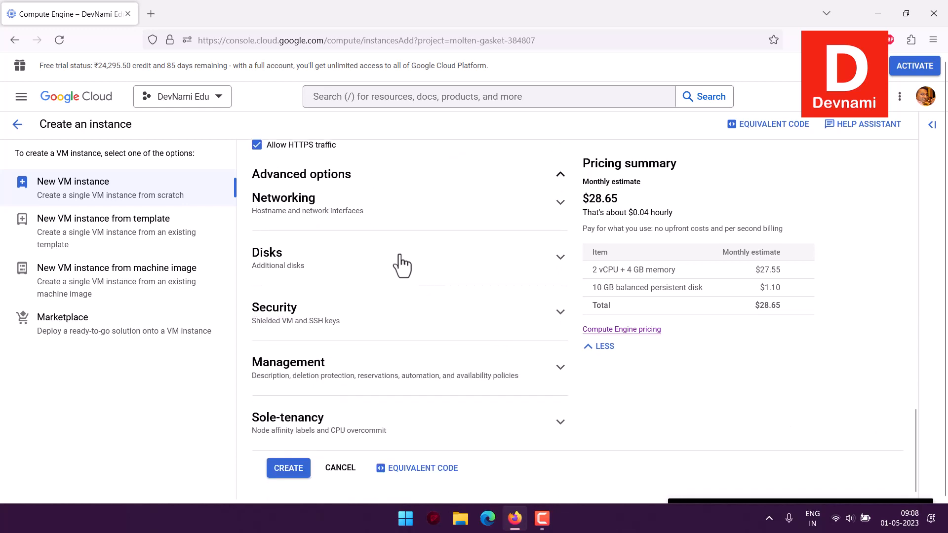
{"action": "left_click", "coordinate": [349, 217]}
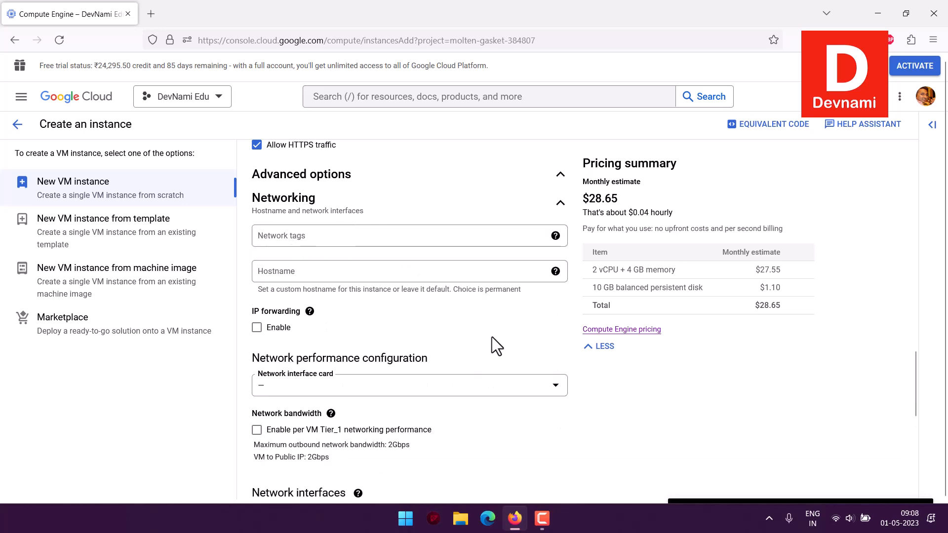
{"action": "scroll", "coordinate": [492, 336], "scroll_direction": "down", "scroll_amount": 5}
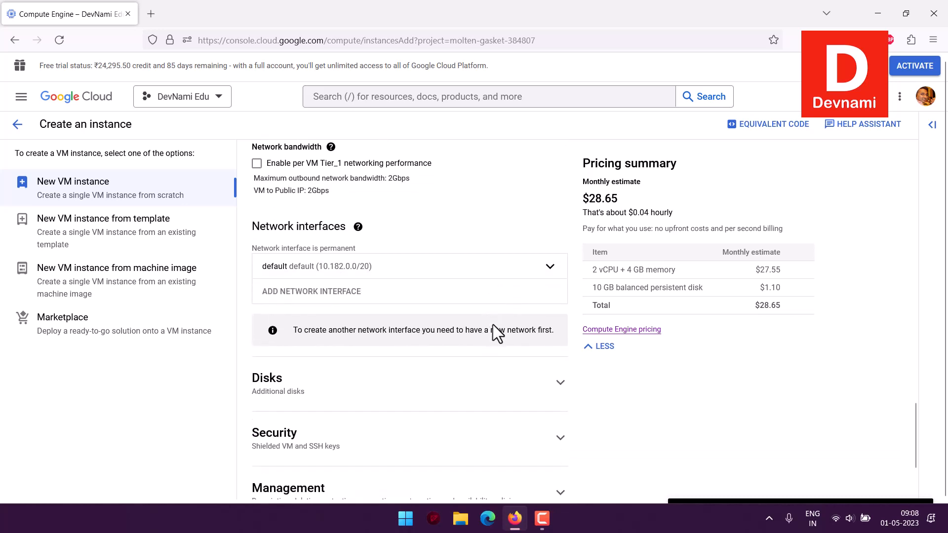
{"action": "scroll", "coordinate": [491, 321], "scroll_direction": "down", "scroll_amount": 3}
{"action": "scroll", "coordinate": [490, 319], "scroll_direction": "up", "scroll_amount": 4}
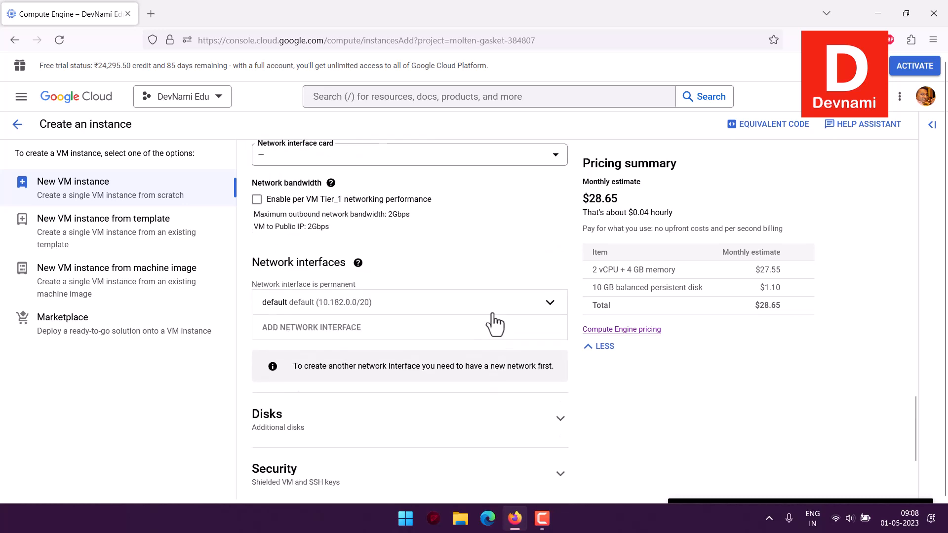
{"action": "scroll", "coordinate": [493, 321], "scroll_direction": "up", "scroll_amount": 5}
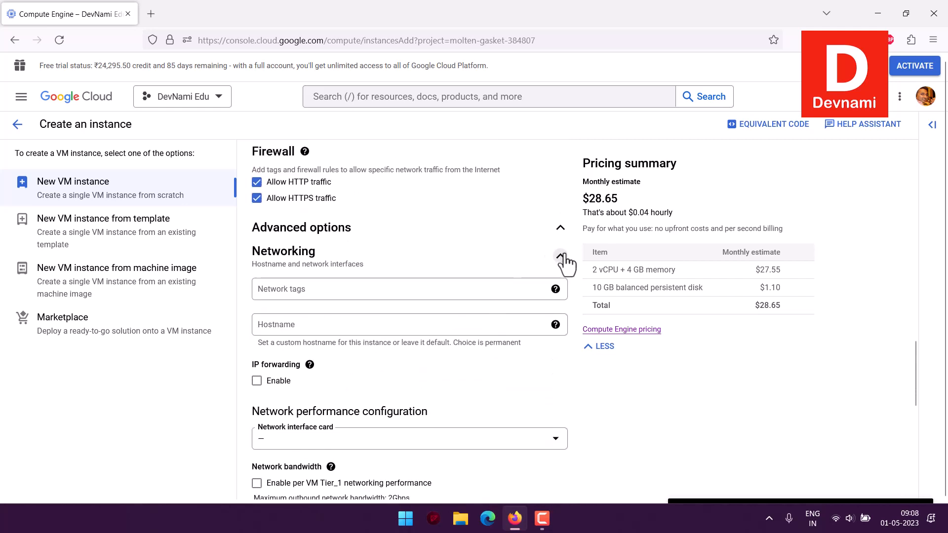
Collapse and re-expand the Networking section, then review its hostname, bandwidth and network interface settings
{"action": "left_click", "coordinate": [560, 256]}
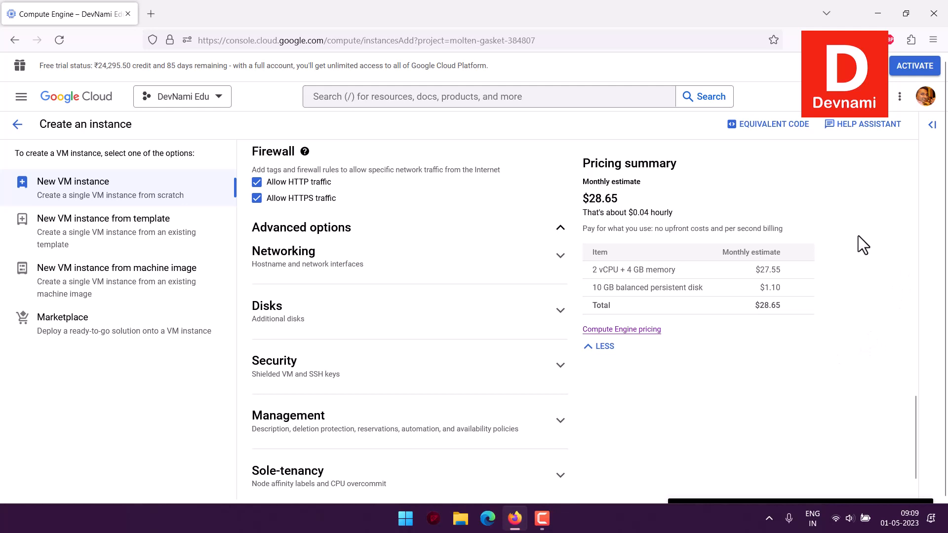
{"action": "left_click", "coordinate": [448, 268]}
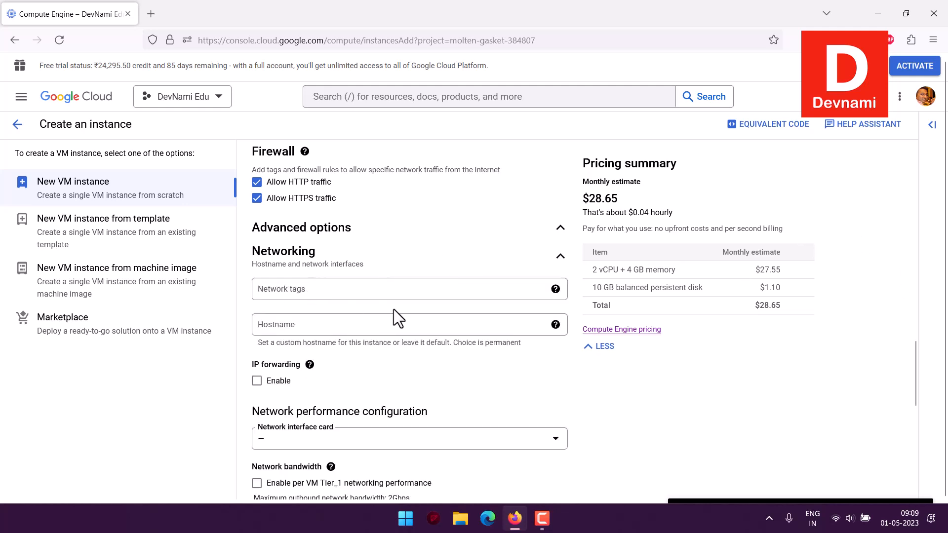
{"action": "scroll", "coordinate": [393, 309], "scroll_direction": "down", "scroll_amount": 3}
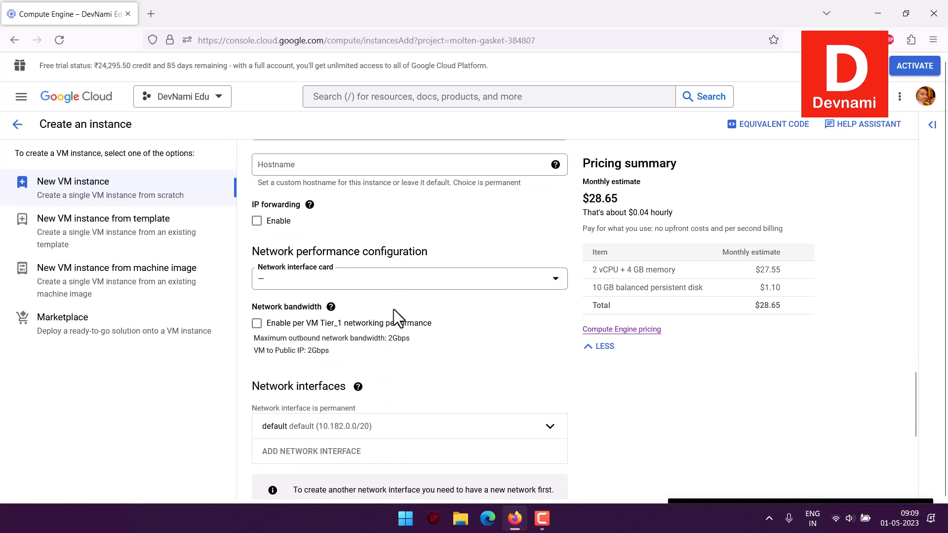
{"action": "scroll", "coordinate": [390, 271], "scroll_direction": "down", "scroll_amount": 3}
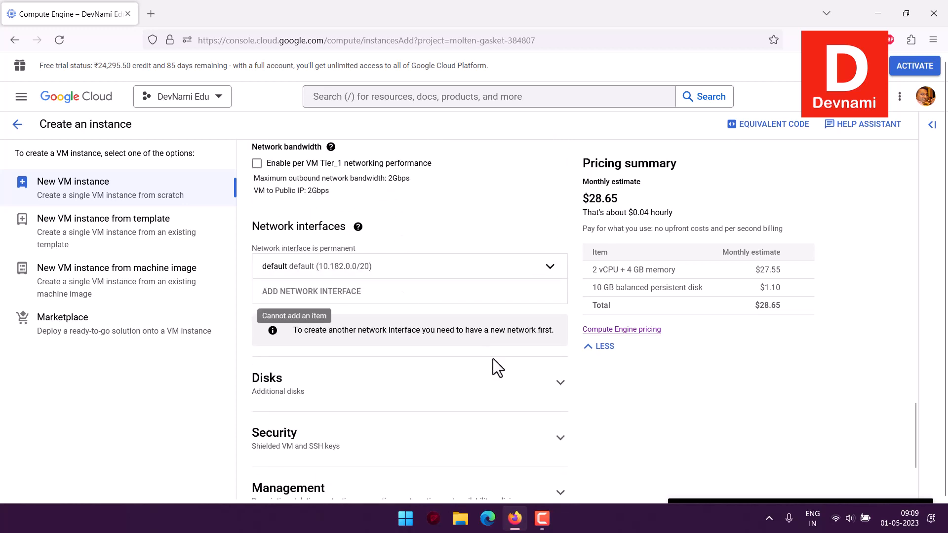
Expand the Disks section to review the additional disk options
{"action": "left_click", "coordinate": [561, 383]}
{"action": "scroll", "coordinate": [489, 204], "scroll_direction": "down", "scroll_amount": 2}
{"action": "scroll", "coordinate": [484, 205], "scroll_direction": "down", "scroll_amount": 1}
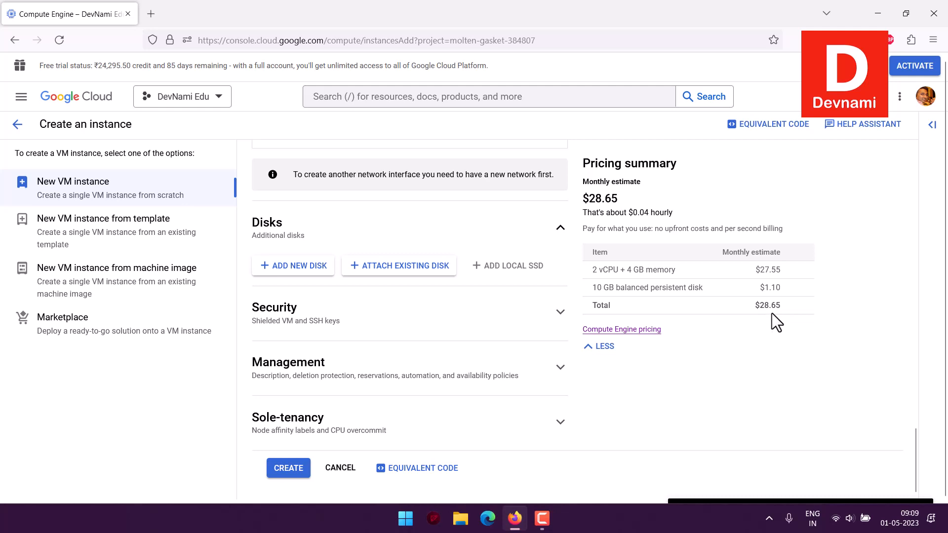
Expand the Security section and its VM access management options to review Shielded VM and SSH key settings
{"action": "left_click", "coordinate": [304, 308]}
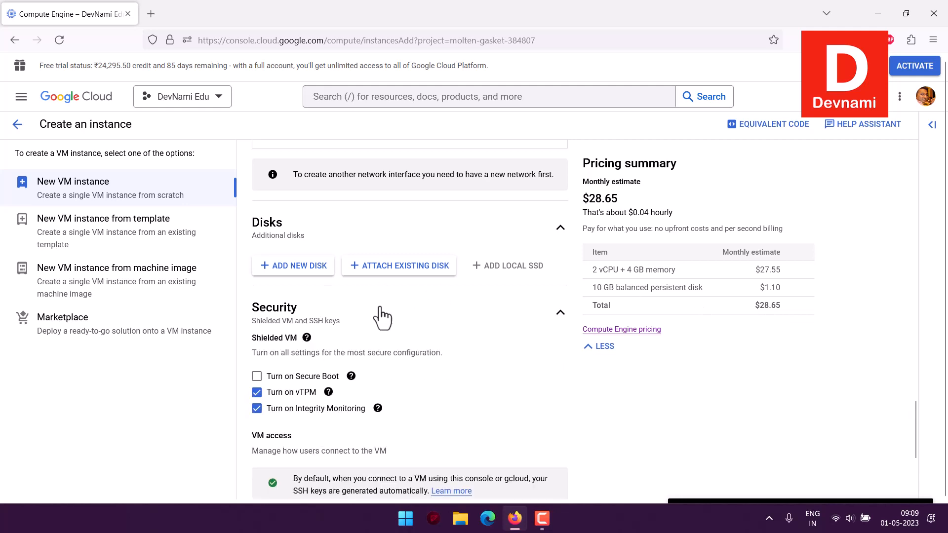
{"action": "scroll", "coordinate": [465, 296], "scroll_direction": "down", "scroll_amount": 2}
{"action": "scroll", "coordinate": [465, 310], "scroll_direction": "down", "scroll_amount": 2}
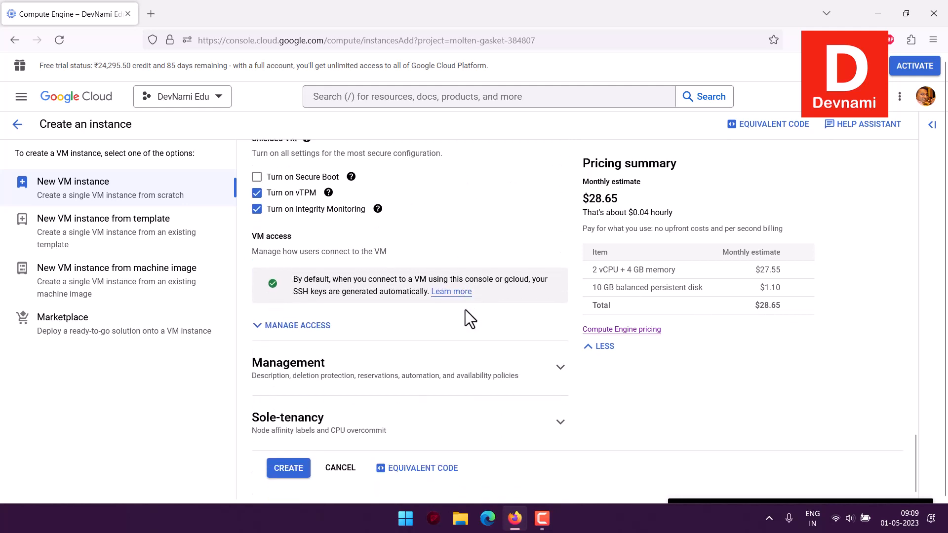
{"action": "left_click", "coordinate": [297, 328]}
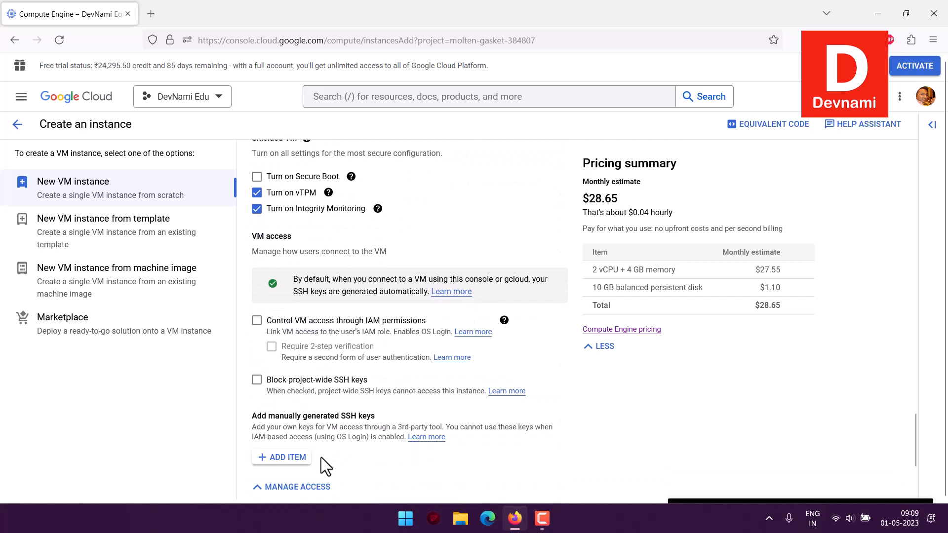
{"action": "scroll", "coordinate": [306, 382], "scroll_direction": "down", "scroll_amount": 2}
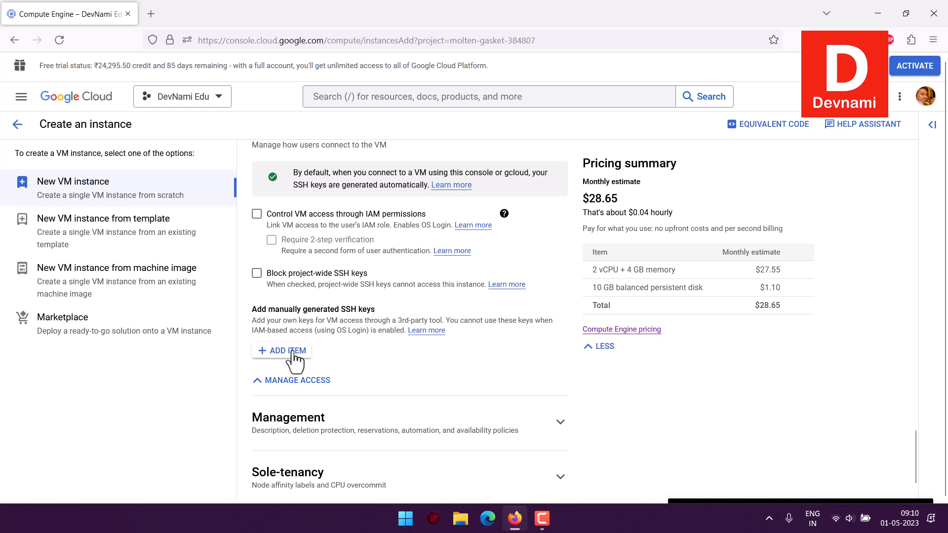
{"action": "scroll", "coordinate": [292, 346], "scroll_direction": "up", "scroll_amount": 3}
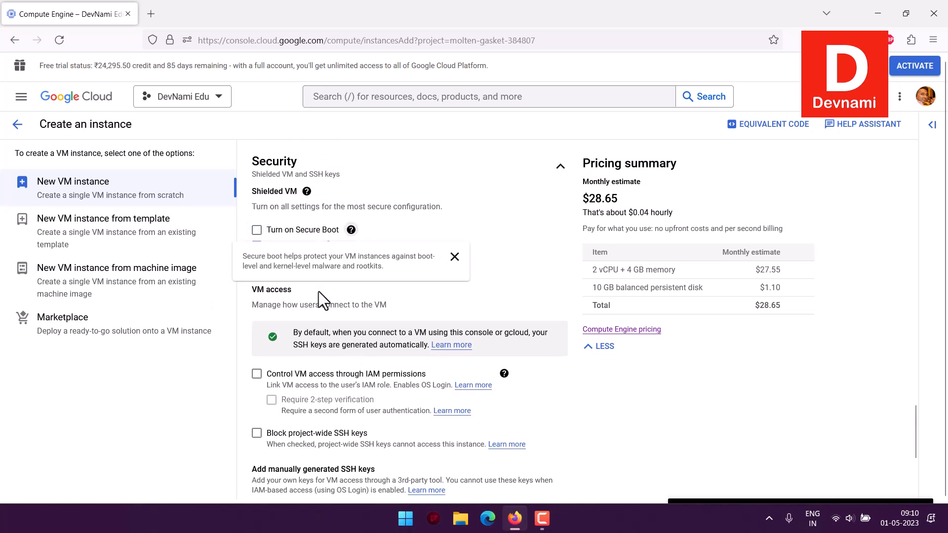
{"action": "scroll", "coordinate": [417, 289], "scroll_direction": "down", "scroll_amount": 4}
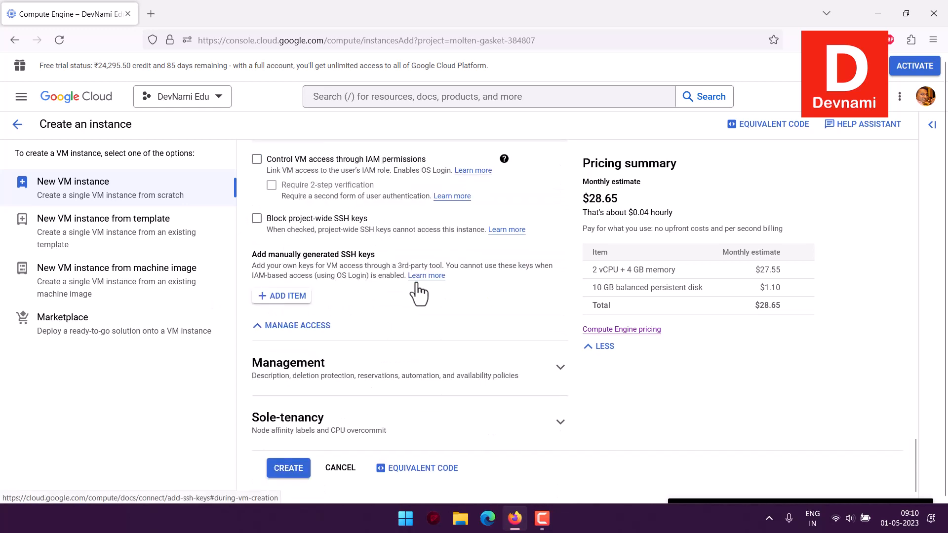
Expand the Management section and review deletion protection, automation, metadata and availability policies
{"action": "left_click", "coordinate": [463, 368]}
{"action": "scroll", "coordinate": [468, 312], "scroll_direction": "down", "scroll_amount": 6}
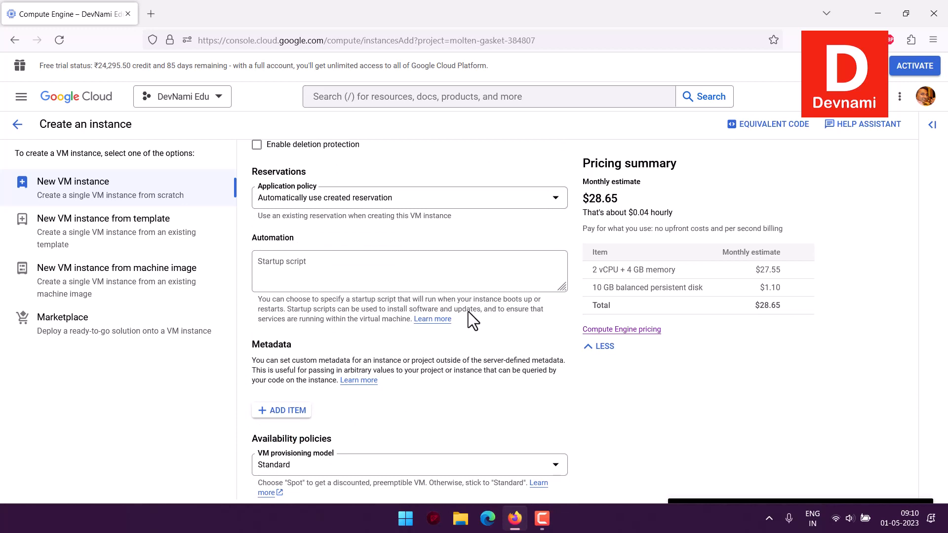
{"action": "scroll", "coordinate": [468, 312], "scroll_direction": "up", "scroll_amount": 1}
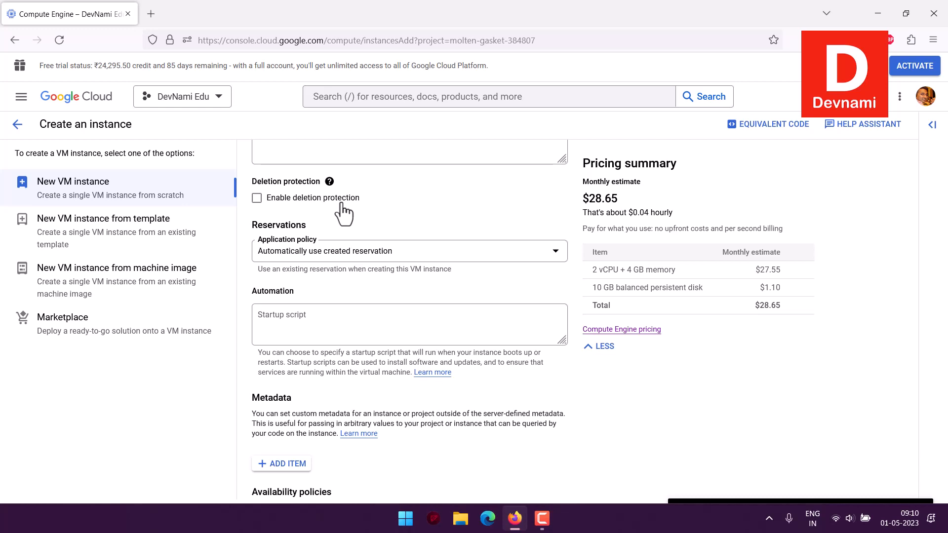
{"action": "scroll", "coordinate": [344, 213], "scroll_direction": "down", "scroll_amount": 3}
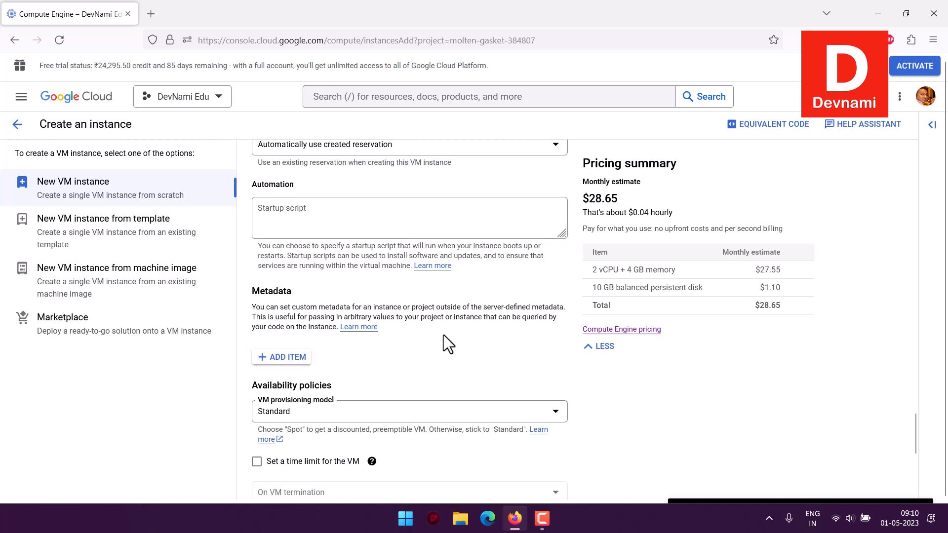
{"action": "scroll", "coordinate": [442, 280], "scroll_direction": "down", "scroll_amount": 6}
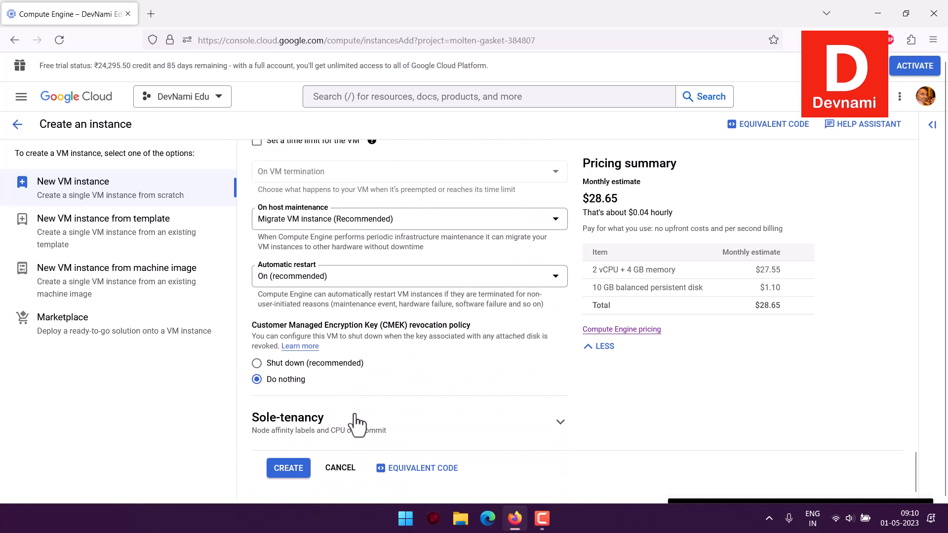
Expand the Sole-tenancy section, review the remaining settings and create the VM instance
{"action": "left_click", "coordinate": [561, 422]}
{"action": "scroll", "coordinate": [510, 378], "scroll_direction": "down", "scroll_amount": 1}
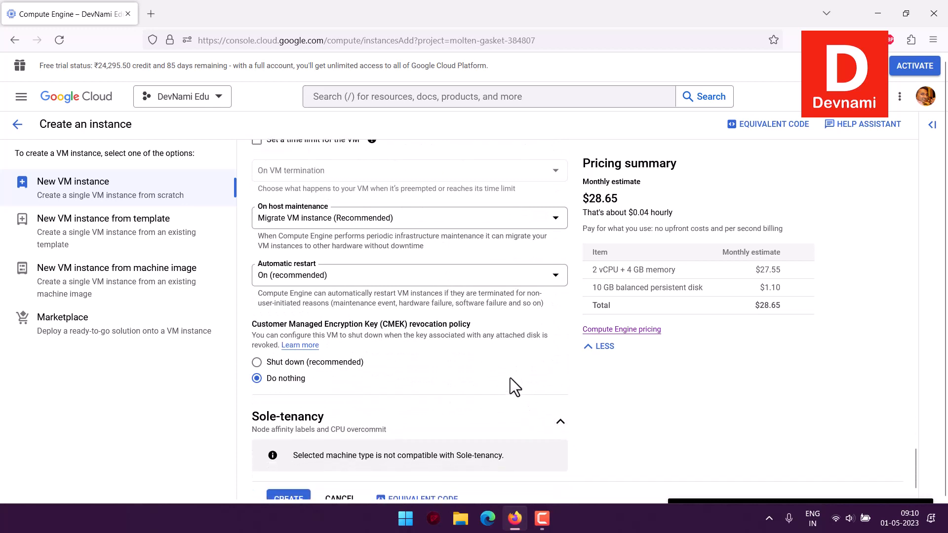
{"action": "scroll", "coordinate": [455, 362], "scroll_direction": "up", "scroll_amount": 1}
{"action": "scroll", "coordinate": [455, 362], "scroll_direction": "up", "scroll_amount": 3}
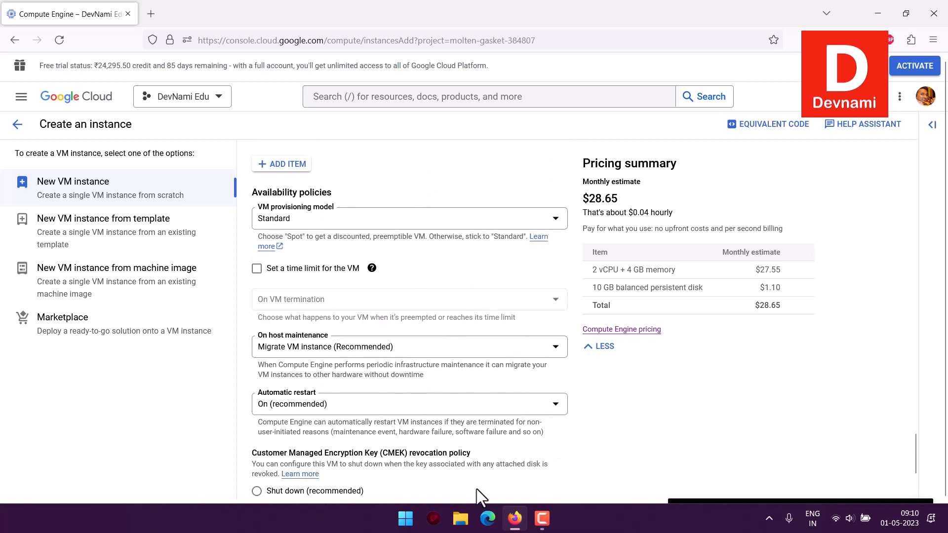
{"action": "scroll", "coordinate": [475, 291], "scroll_direction": "down", "scroll_amount": 3}
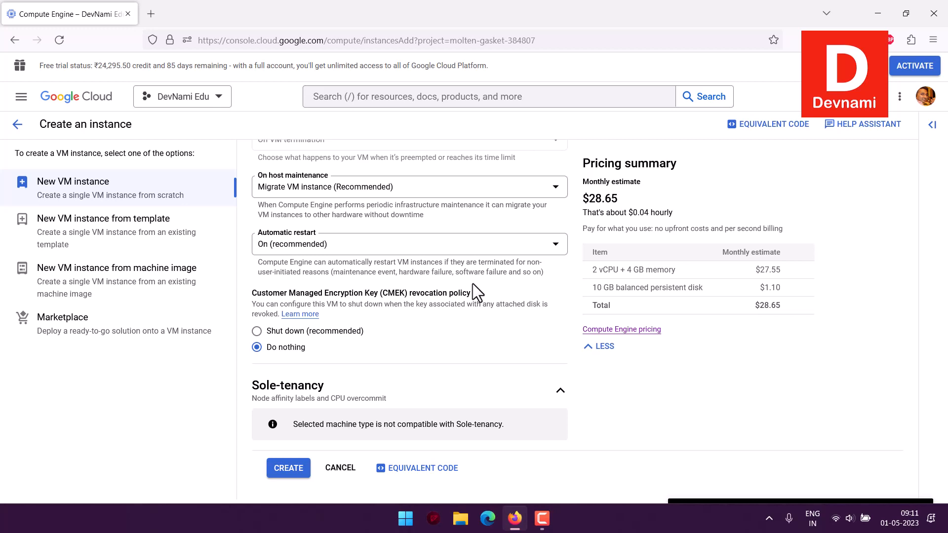
{"action": "left_click", "coordinate": [292, 472]}
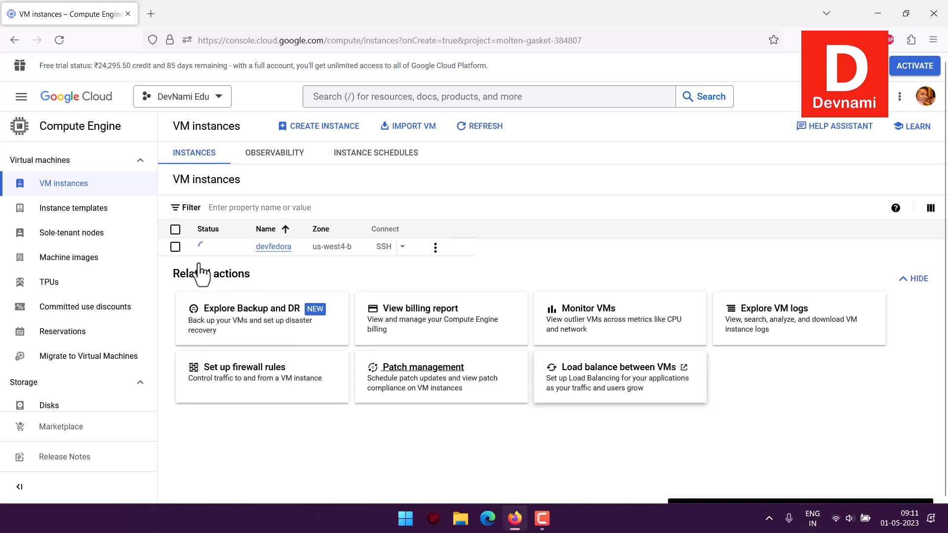
Open the devfedora instance's details page and review its configuration, networking, firewall and boot disk details
{"action": "mouse_move", "coordinate": [204, 254]}
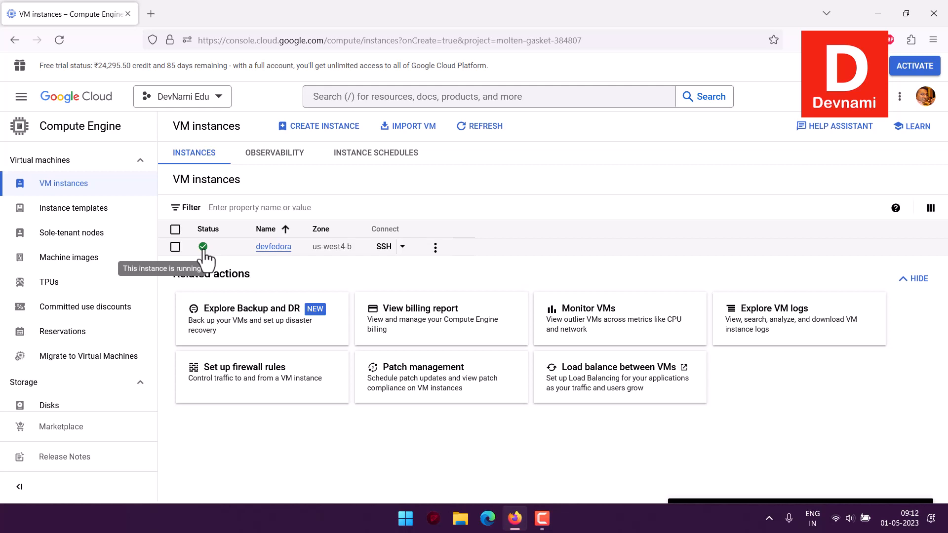
{"action": "left_click", "coordinate": [274, 248]}
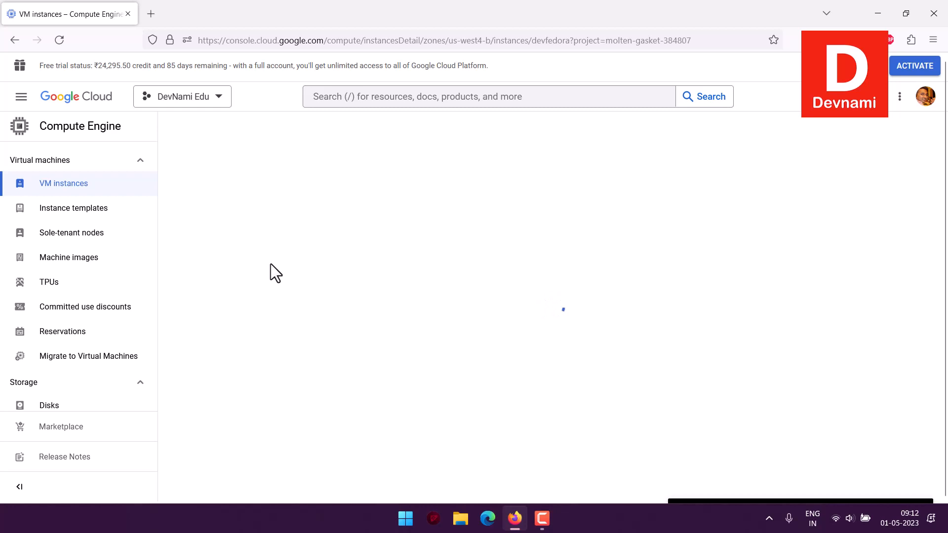
{"action": "scroll", "coordinate": [470, 275], "scroll_direction": "down", "scroll_amount": 2}
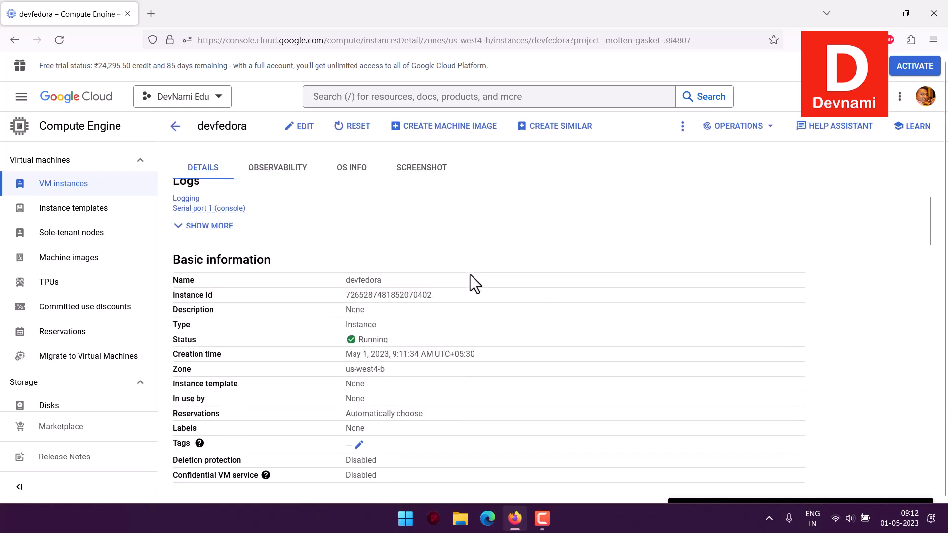
{"action": "scroll", "coordinate": [475, 337], "scroll_direction": "down", "scroll_amount": 4}
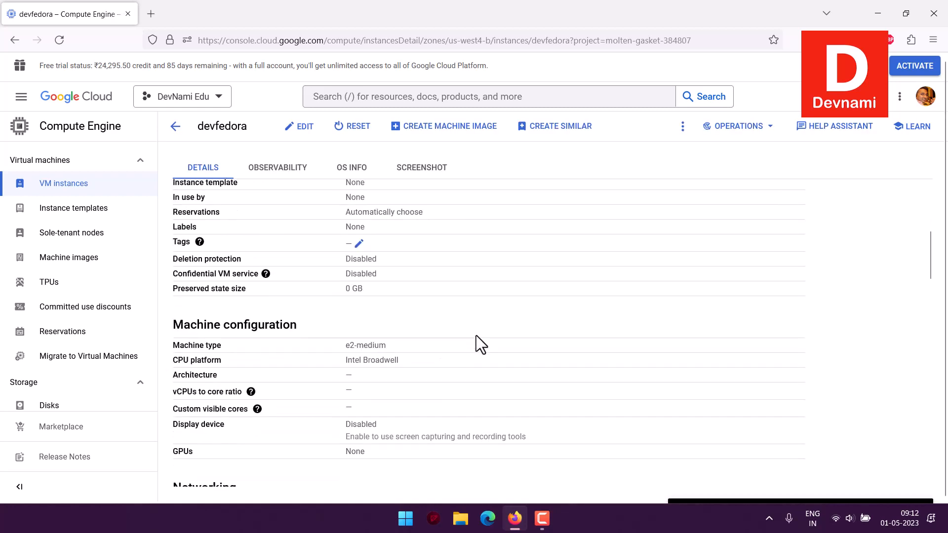
{"action": "scroll", "coordinate": [475, 334], "scroll_direction": "down", "scroll_amount": 3}
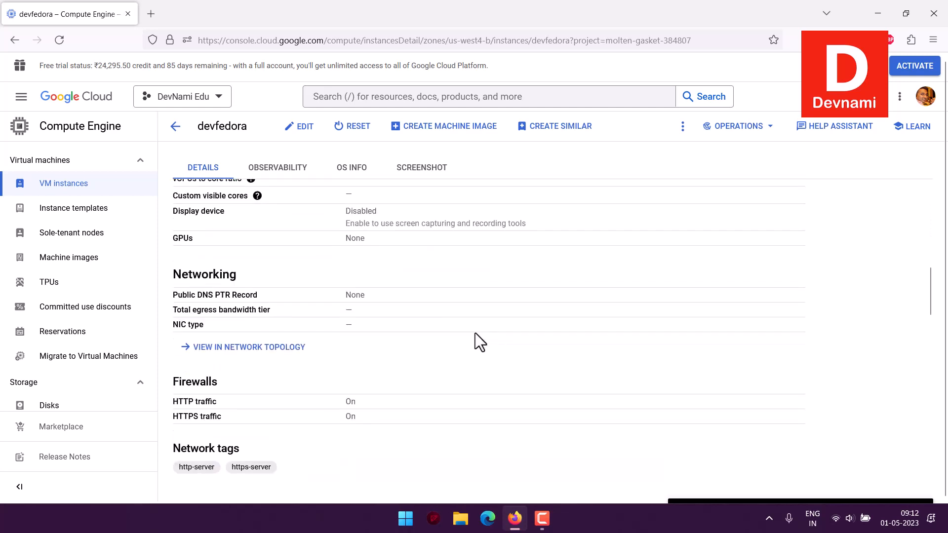
{"action": "scroll", "coordinate": [458, 301], "scroll_direction": "down", "scroll_amount": 4}
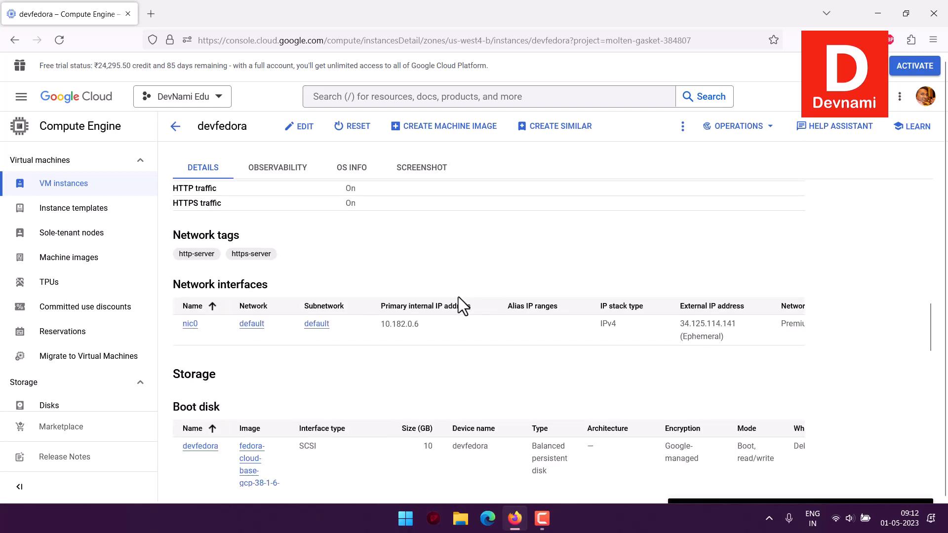
{"action": "scroll", "coordinate": [458, 301], "scroll_direction": "down", "scroll_amount": 3}
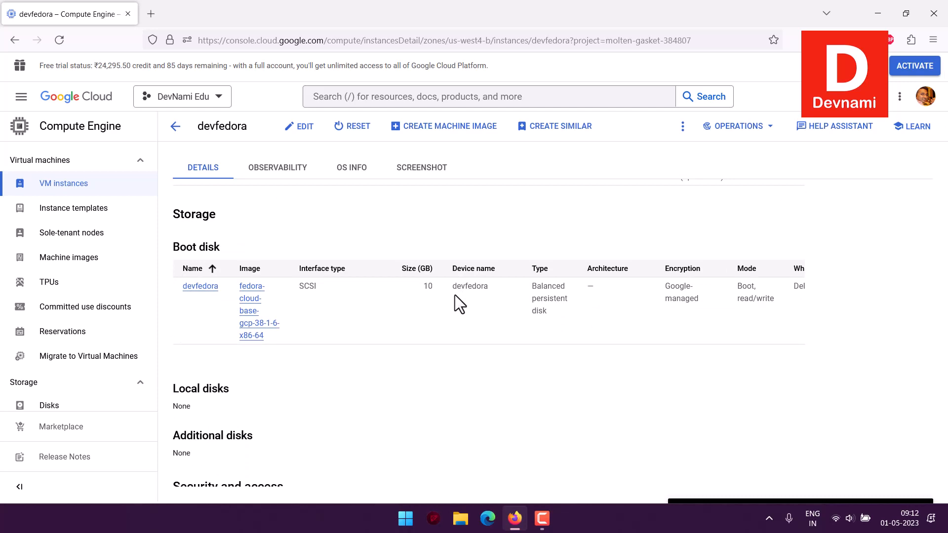
{"action": "scroll", "coordinate": [455, 294], "scroll_direction": "down", "scroll_amount": 10}
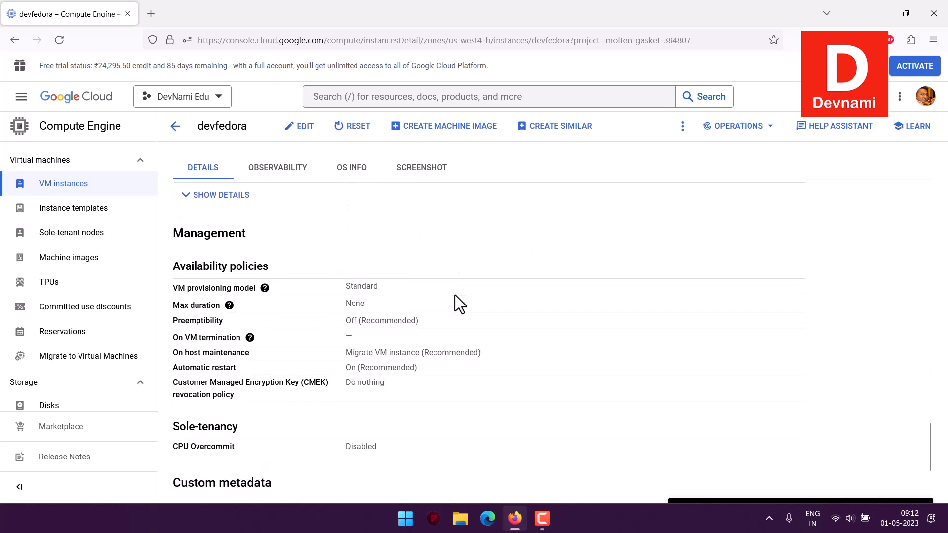
{"action": "scroll", "coordinate": [454, 295], "scroll_direction": "down", "scroll_amount": 1}
{"action": "scroll", "coordinate": [469, 303], "scroll_direction": "up", "scroll_amount": 10}
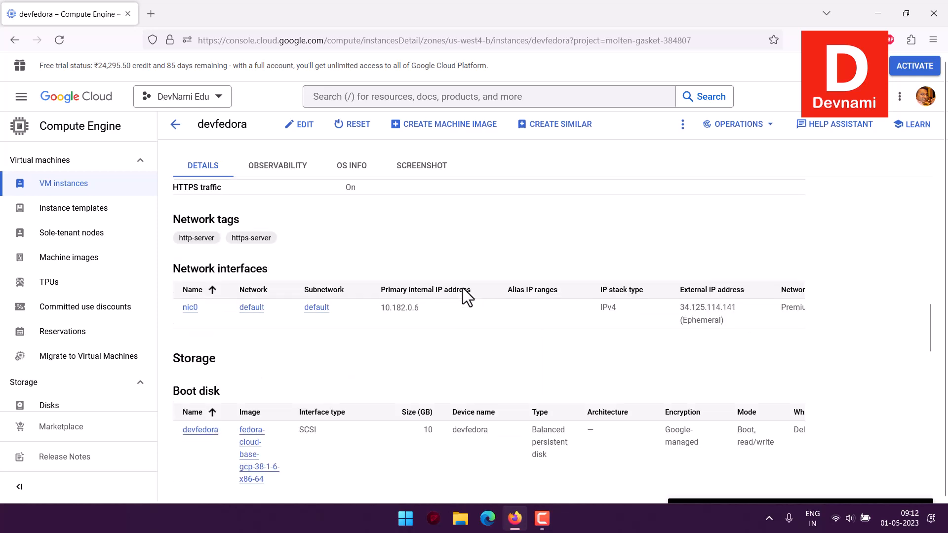
{"action": "scroll", "coordinate": [467, 296], "scroll_direction": "up", "scroll_amount": 15}
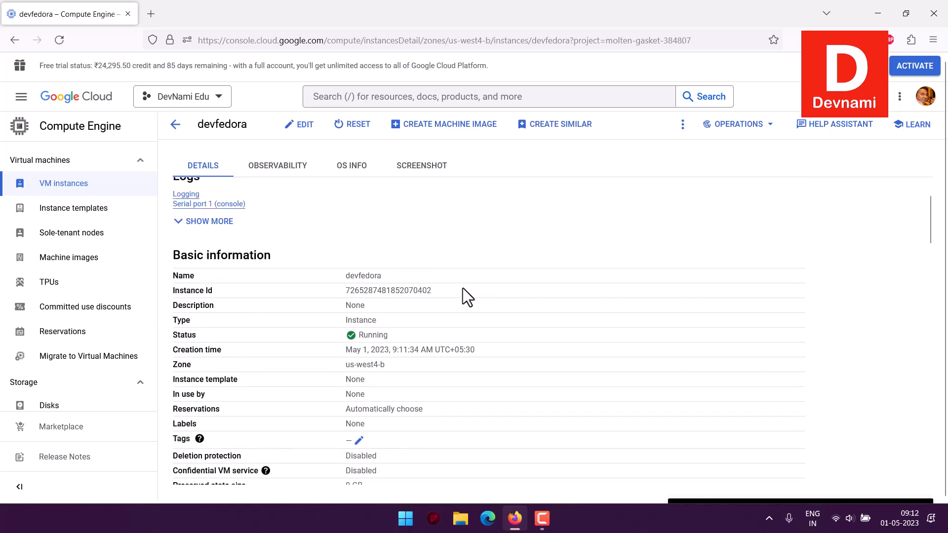
View the instance's Screenshot and OS info tabs, then return to its Details tab
{"action": "left_click", "coordinate": [414, 169]}
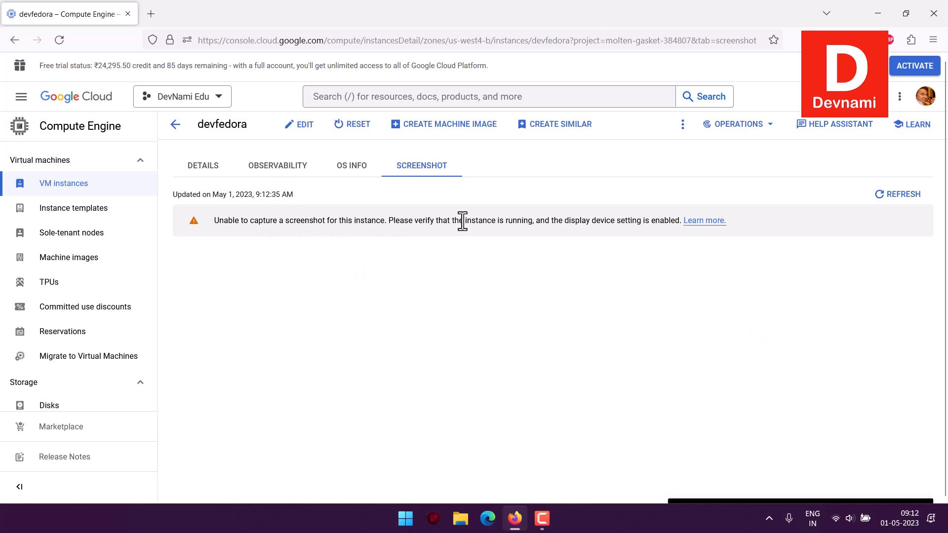
{"action": "left_click", "coordinate": [366, 178]}
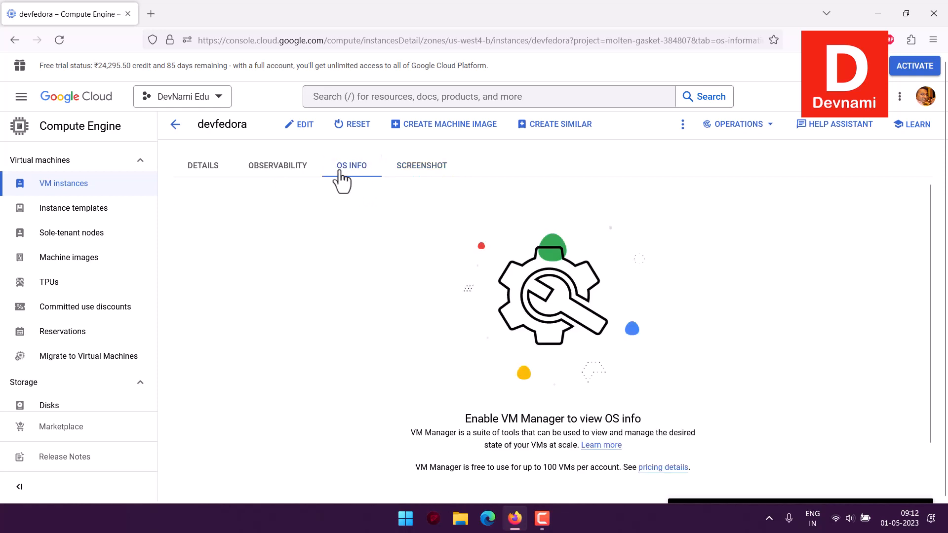
{"action": "left_click", "coordinate": [203, 165]}
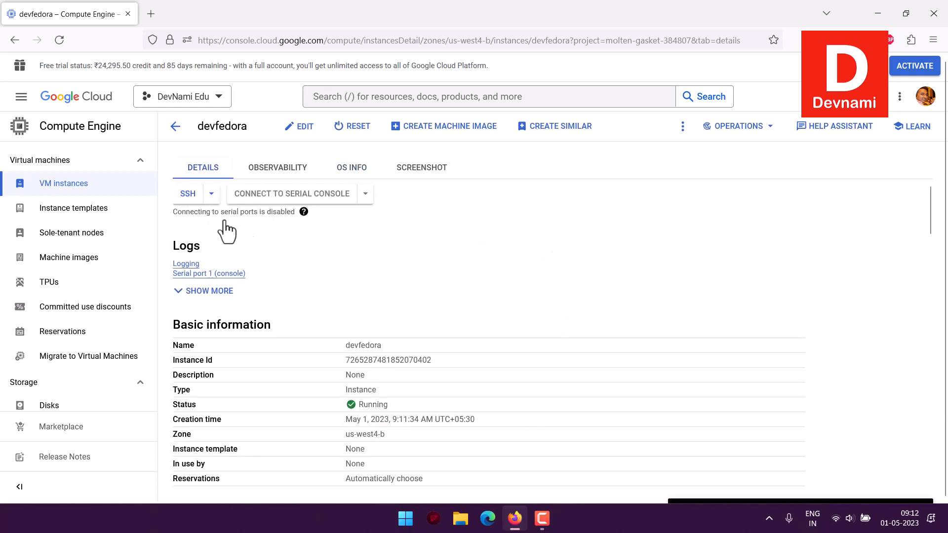
Return to the VM instances list and open an SSH session to devfedora in a browser window
{"action": "left_click", "coordinate": [211, 193]}
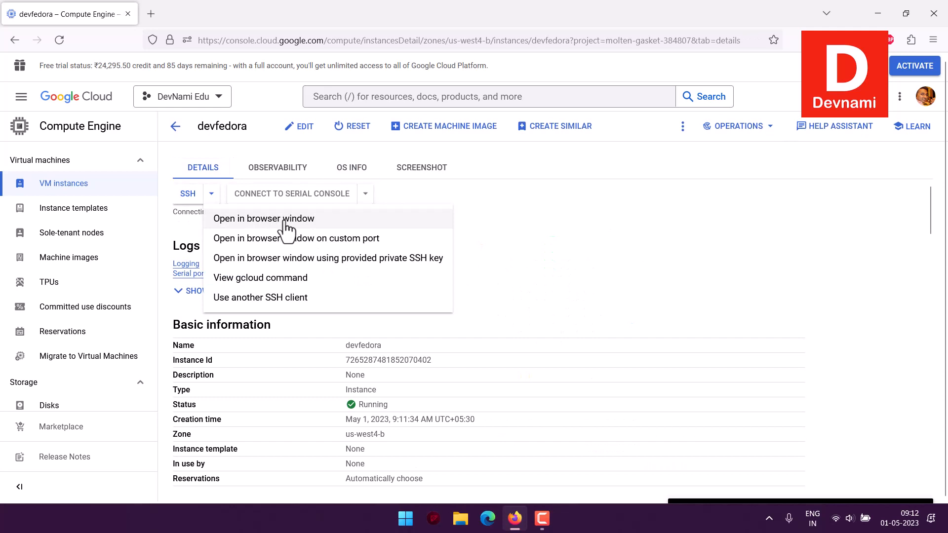
{"action": "left_click", "coordinate": [573, 190]}
{"action": "left_click", "coordinate": [176, 127]}
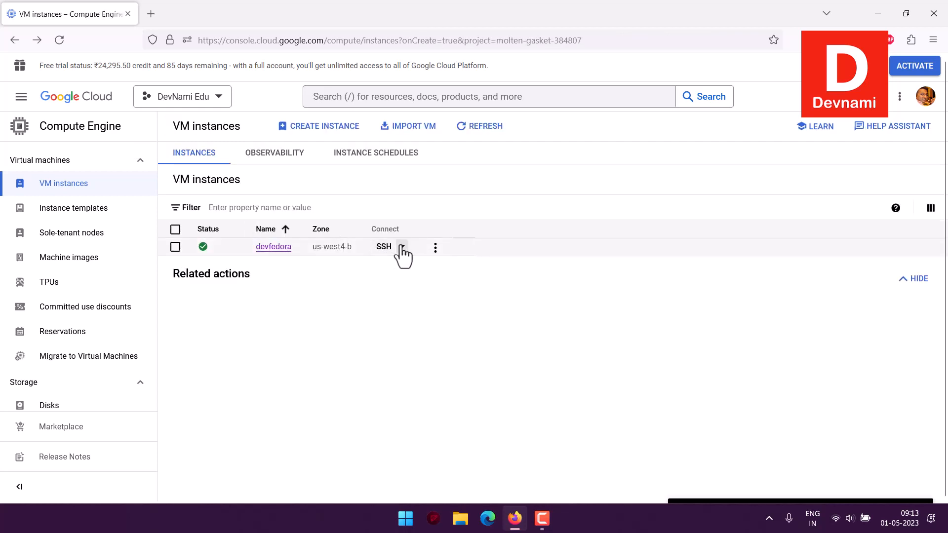
{"action": "left_click", "coordinate": [402, 248]}
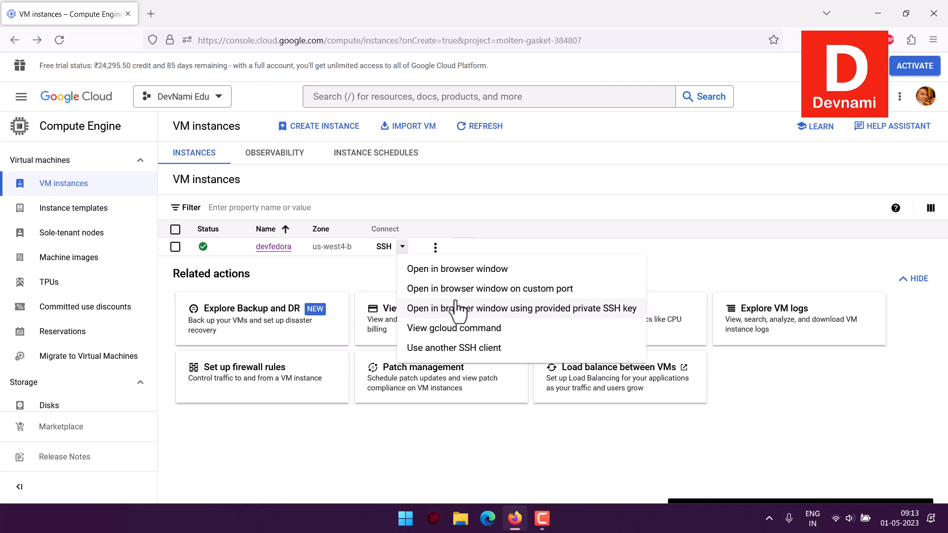
{"action": "left_click", "coordinate": [505, 269]}
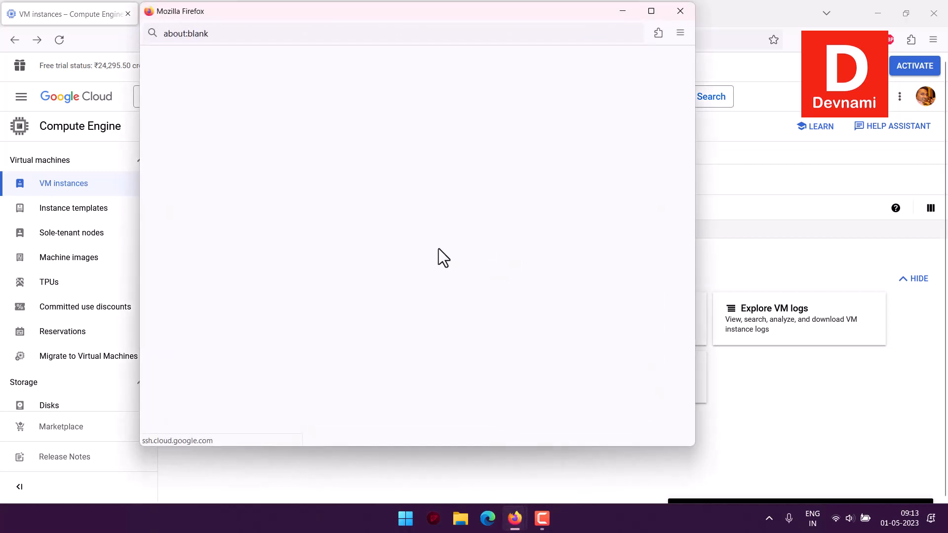
{"action": "left_click_drag", "start_coordinate": [283, 20], "coordinate": [303, 54]}
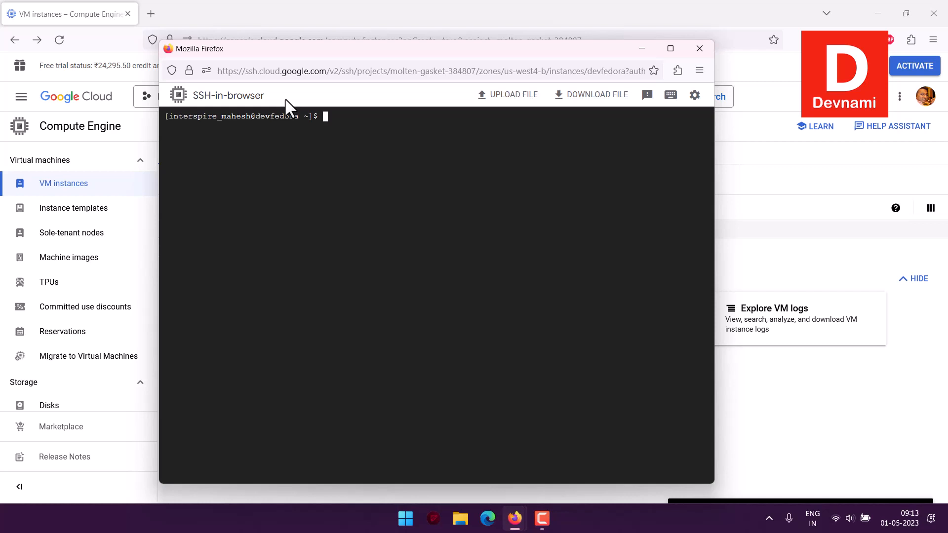
Run lscpu and lsblk in the SSH terminal to inspect the VM's CPU and block devices
{"action": "type", "text": "lscpu"}
{"action": "key", "text": "Return"}
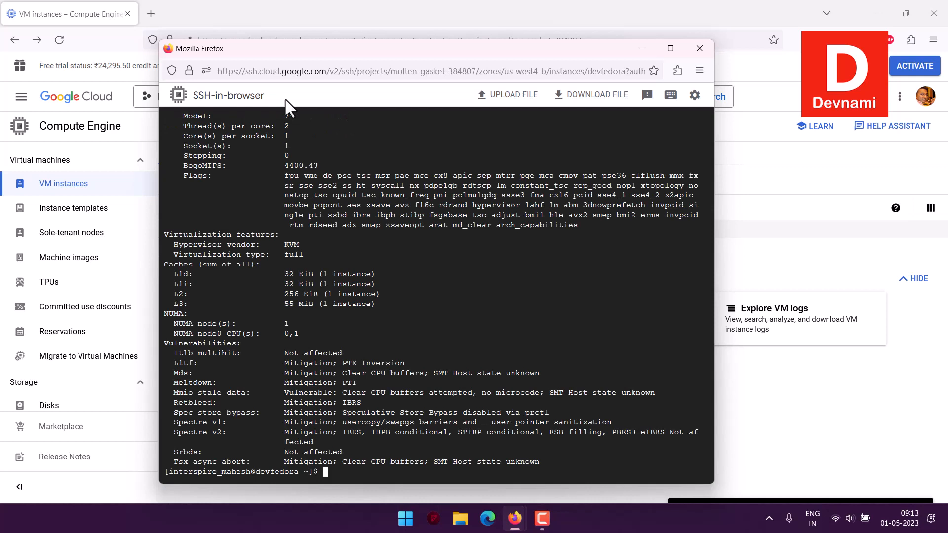
{"action": "scroll", "coordinate": [298, 154], "scroll_direction": "up", "scroll_amount": 3}
{"action": "type", "text": "lsblk"}
{"action": "key", "text": "Return"}
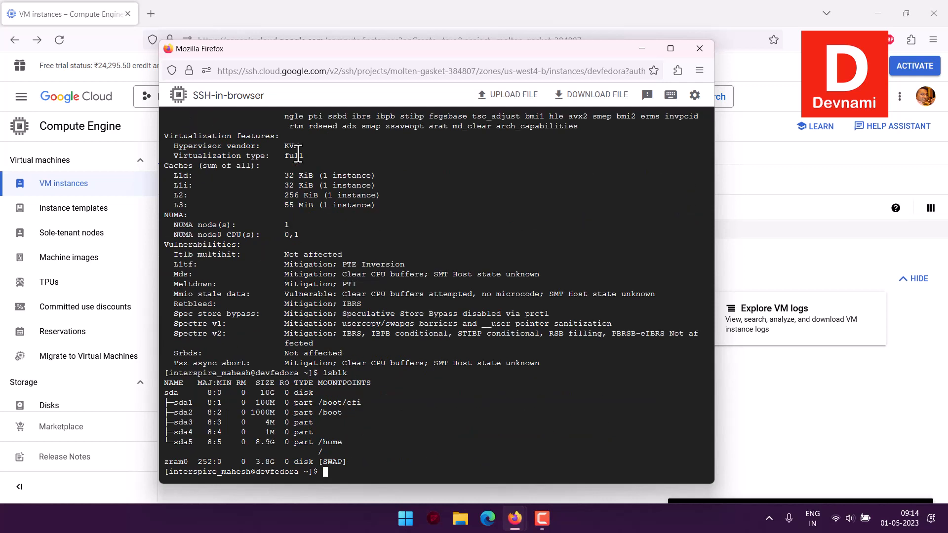
Run lsusb and free to check the VM's USB devices and memory usage
{"action": "type", "text": "lsusb"}
{"action": "key", "text": "Return"}
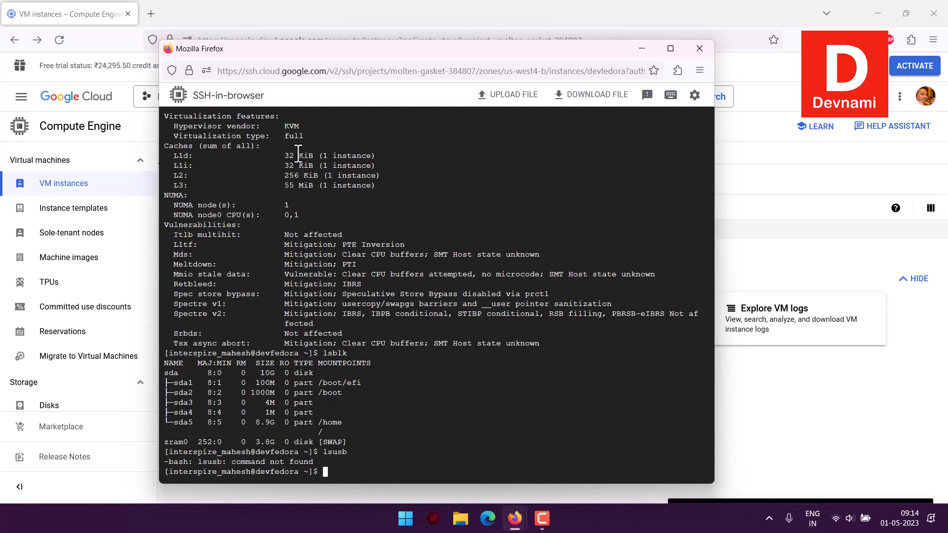
{"action": "type", "text": "free"}
{"action": "key", "text": "Return"}
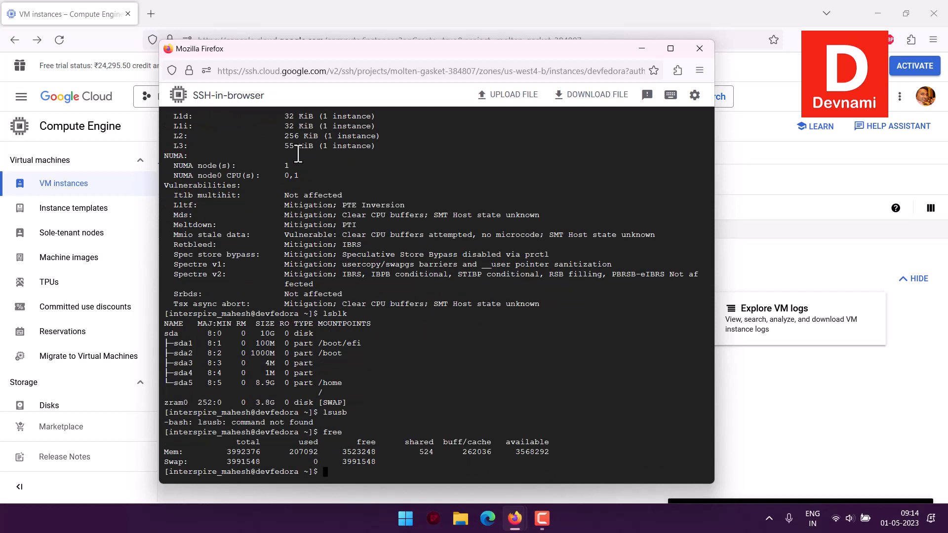
Run sudo dmidecode -t system to display the VM's system hardware information
{"action": "type", "text": "sudo dmidecode -t system"}
{"action": "key", "text": "Return"}
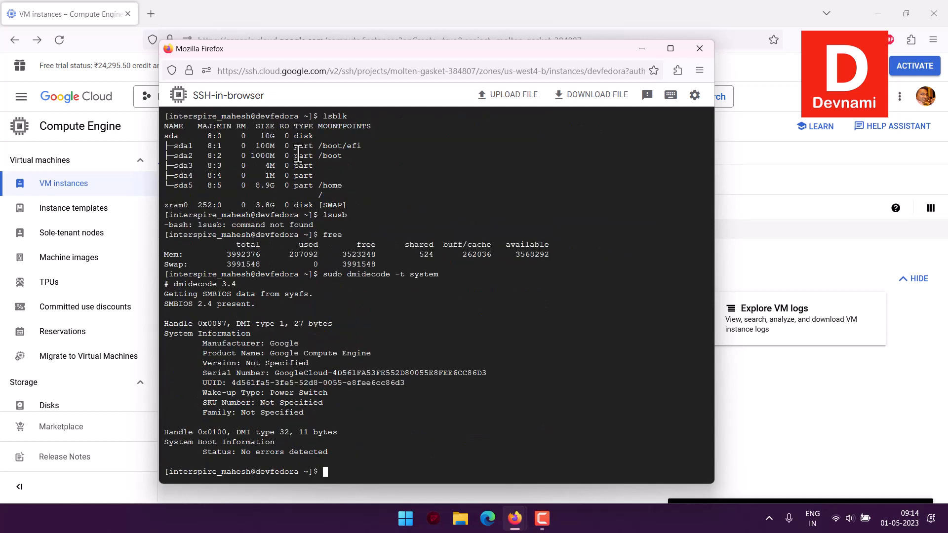